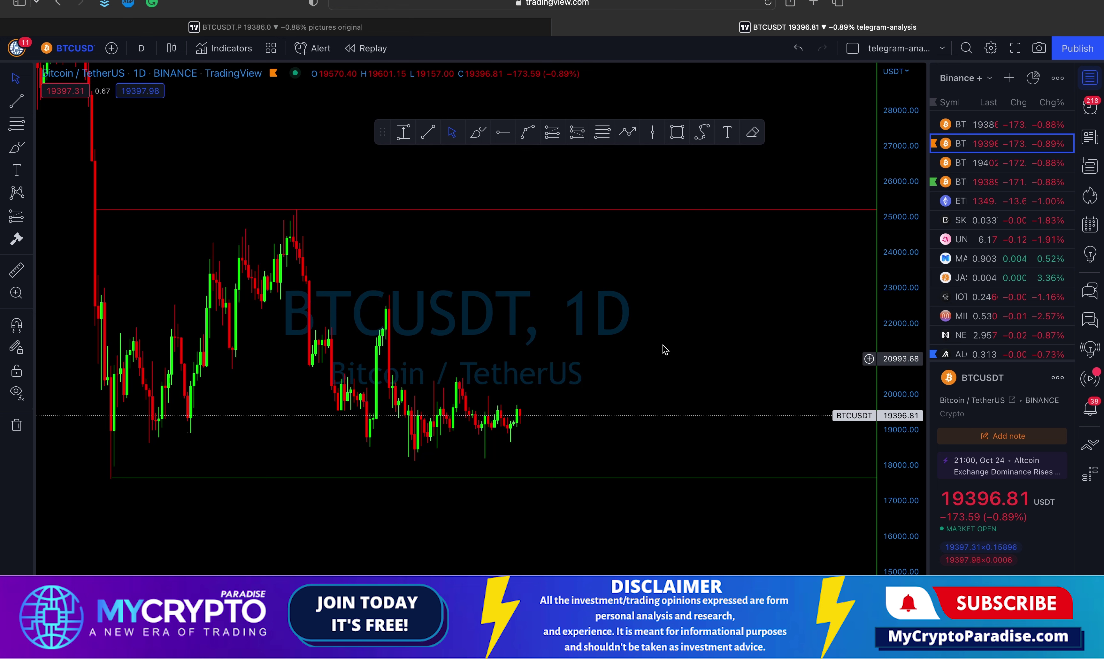
Sketch a freehand oval around the recent candles, then remove it again.
scroll(496, 461, up, 2)
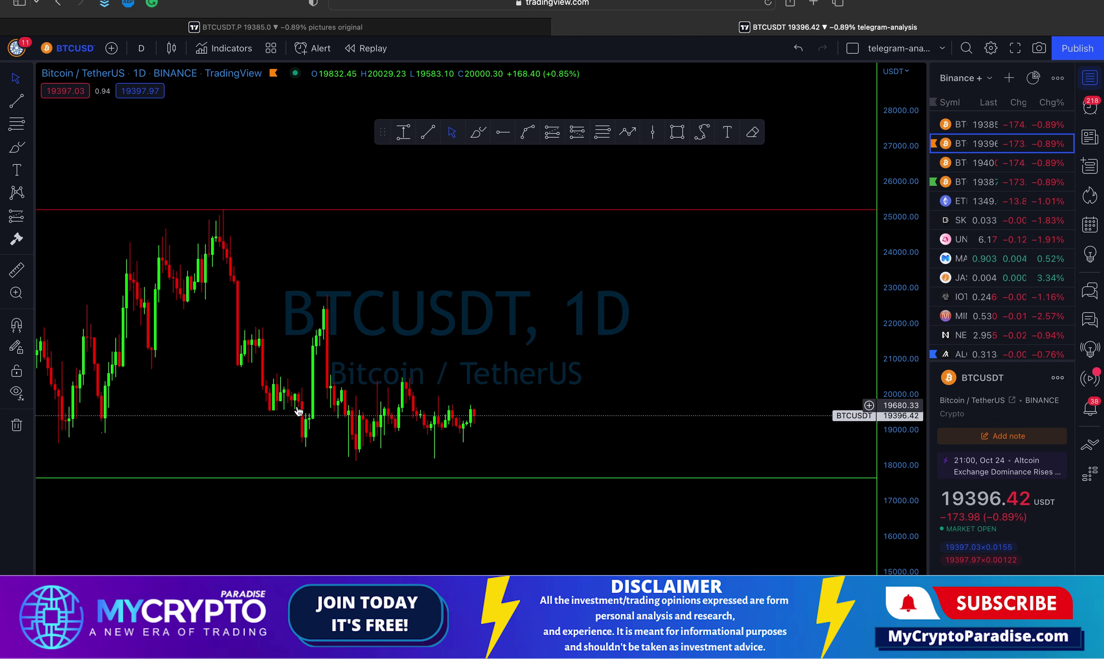
scroll(491, 408, down, 2)
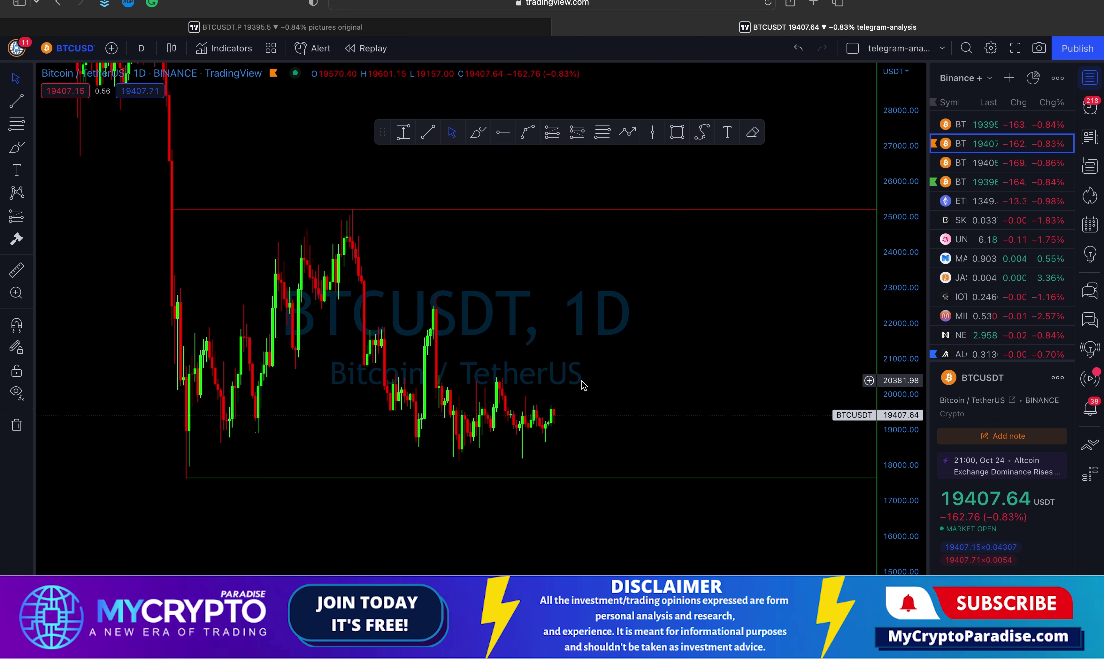
scroll(557, 395, up, 1)
drag(536, 376, 607, 423)
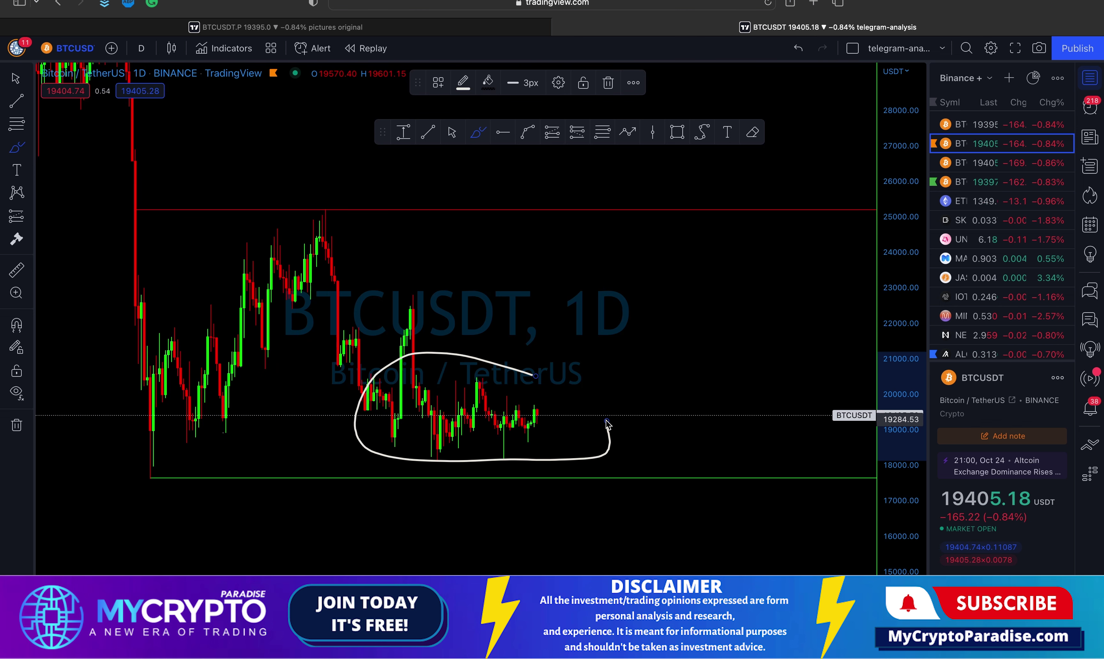
mouse_move(548, 373)
mouse_down()
mouse_move(597, 405)
mouse_move(600, 423)
mouse_up()
key(Escape)
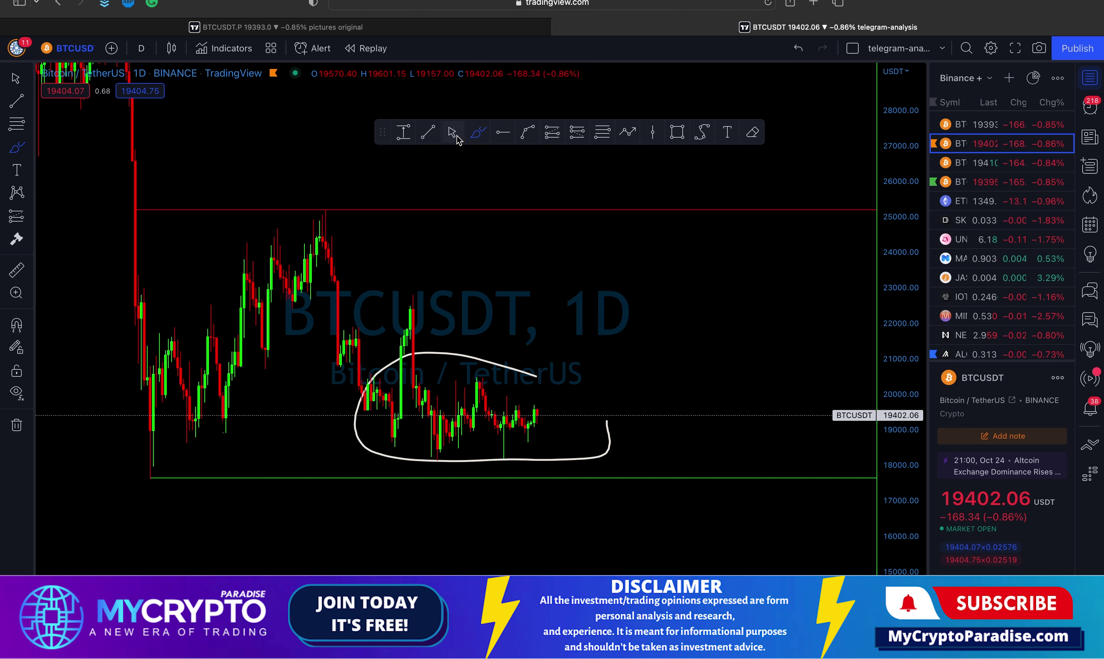
key(BackSpace)
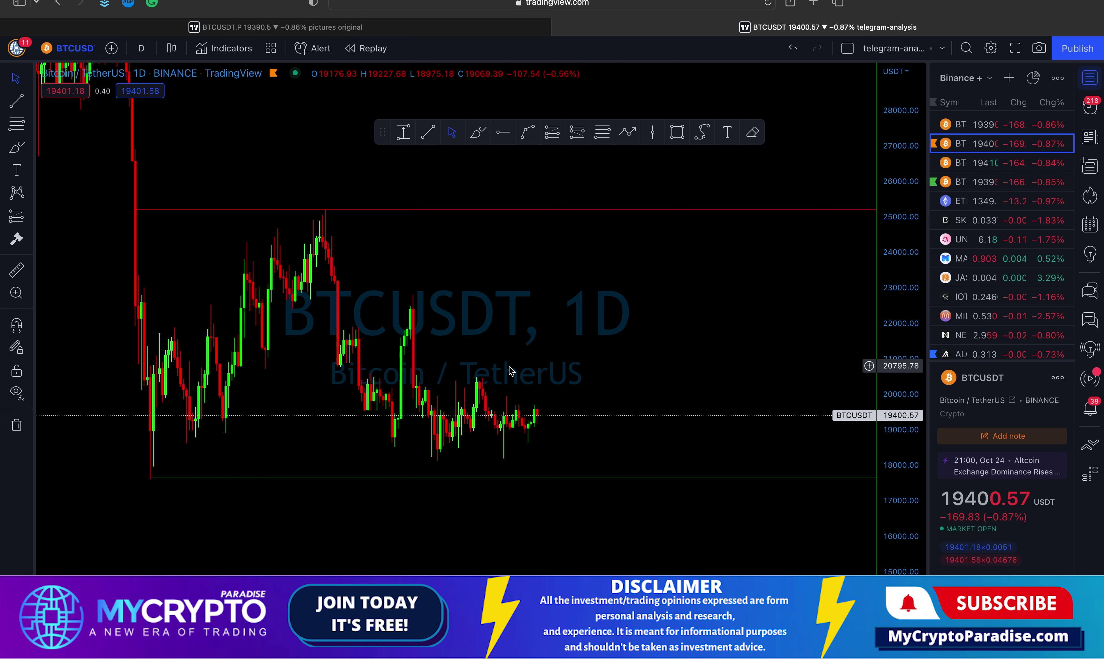
Draw a Fibonacci retracement from the range low to the range high, then delete it.
scroll(521, 343, left, 3)
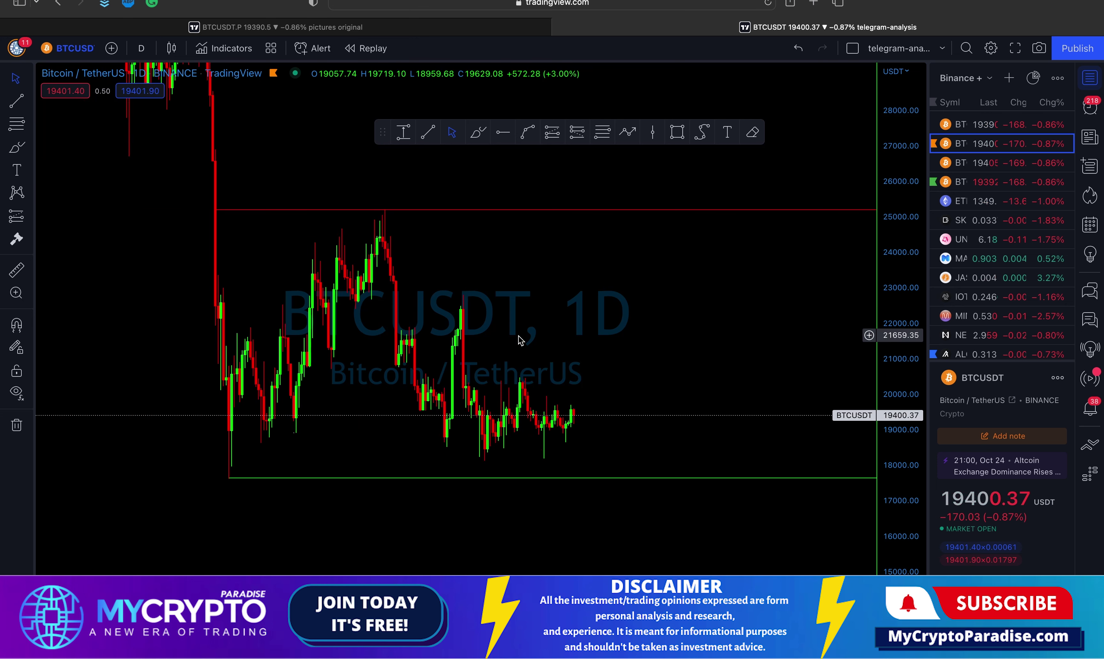
click(601, 133)
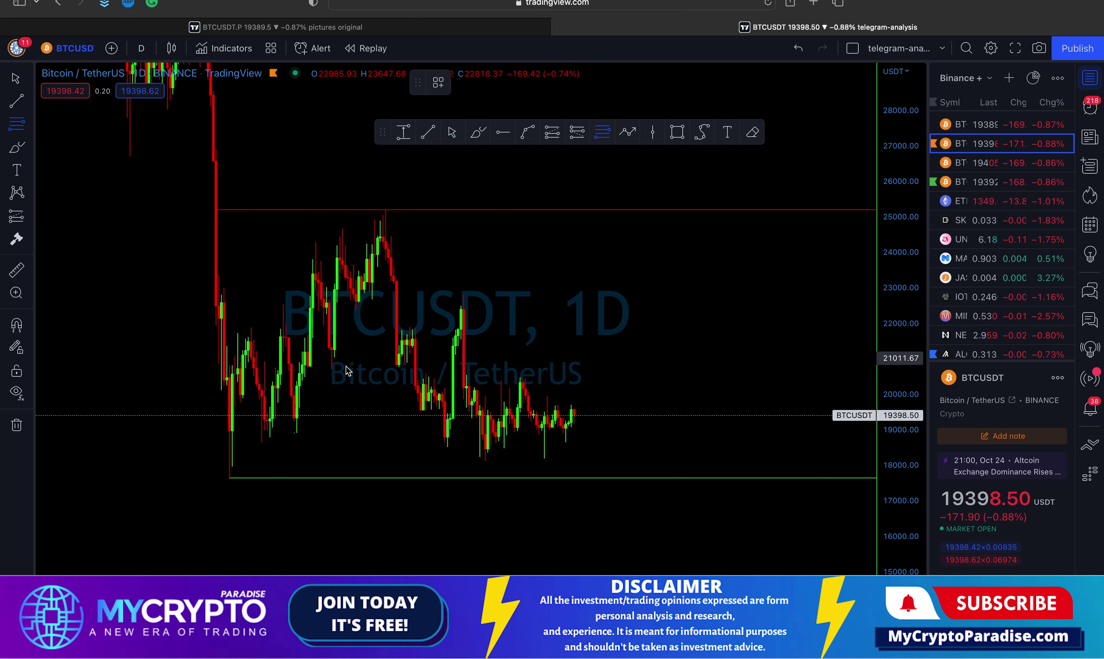
click(227, 478)
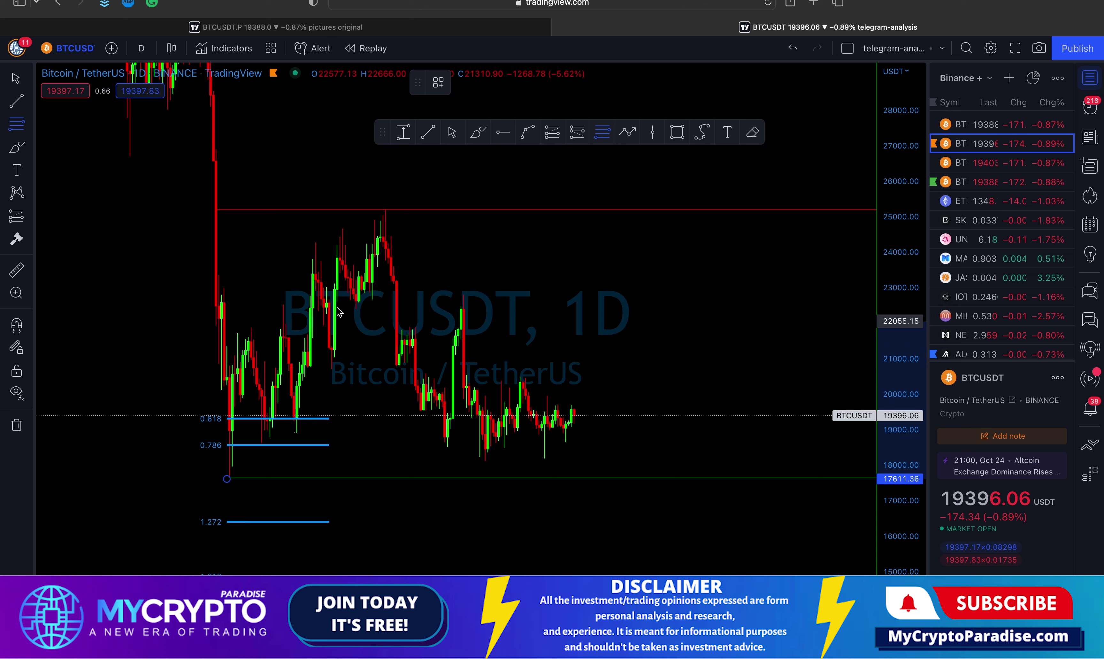
click(385, 210)
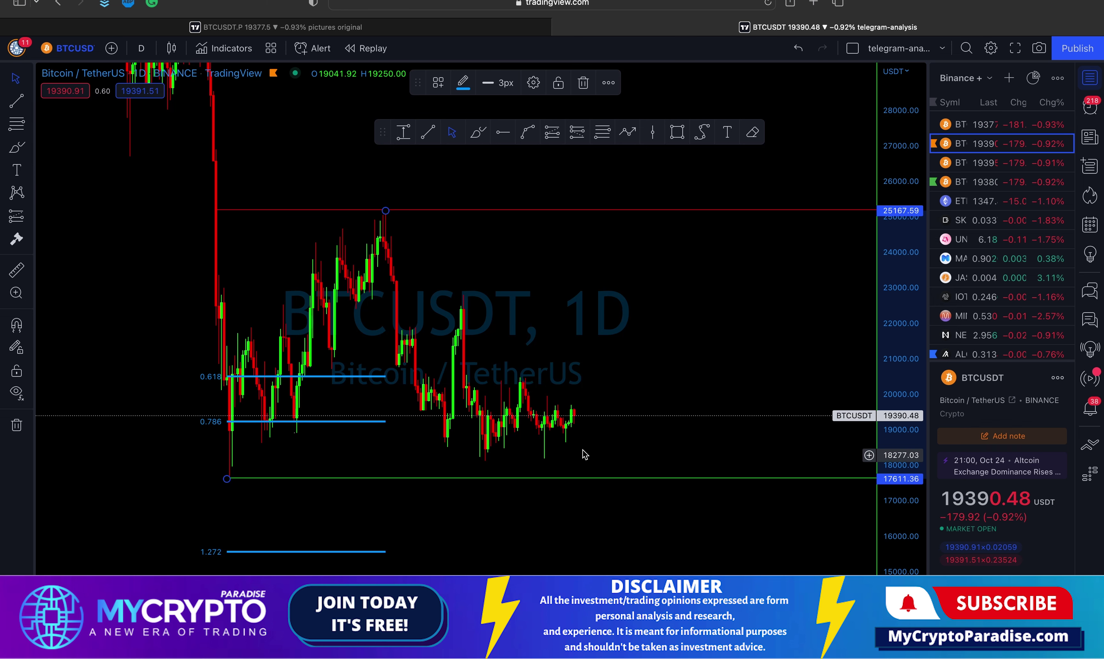
scroll(904, 542, up, 3)
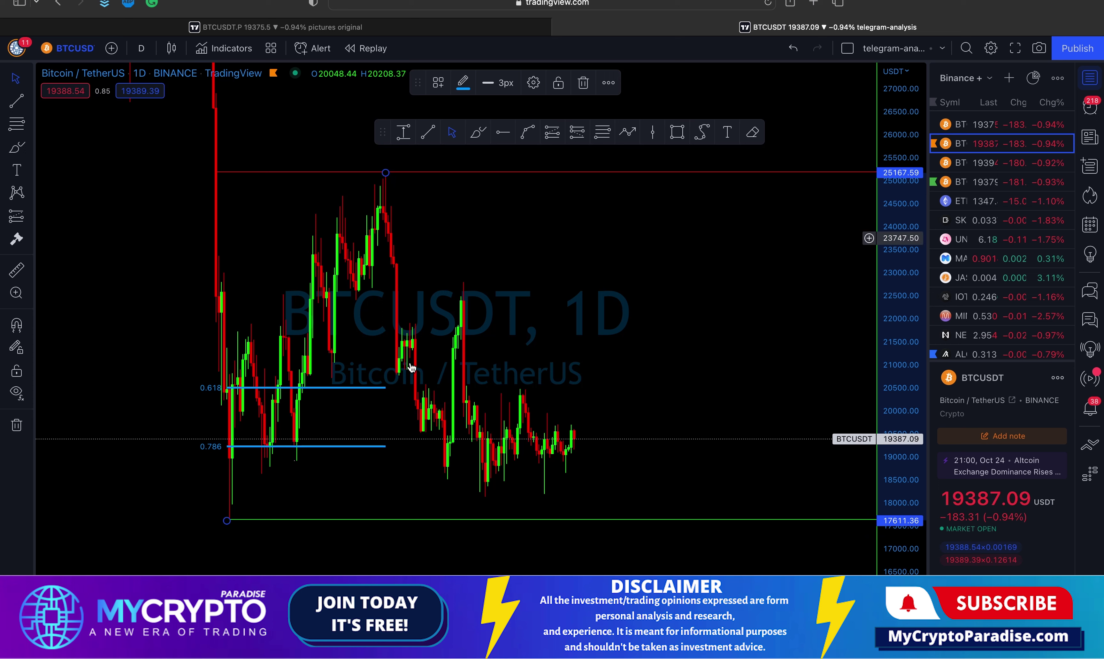
key(Delete)
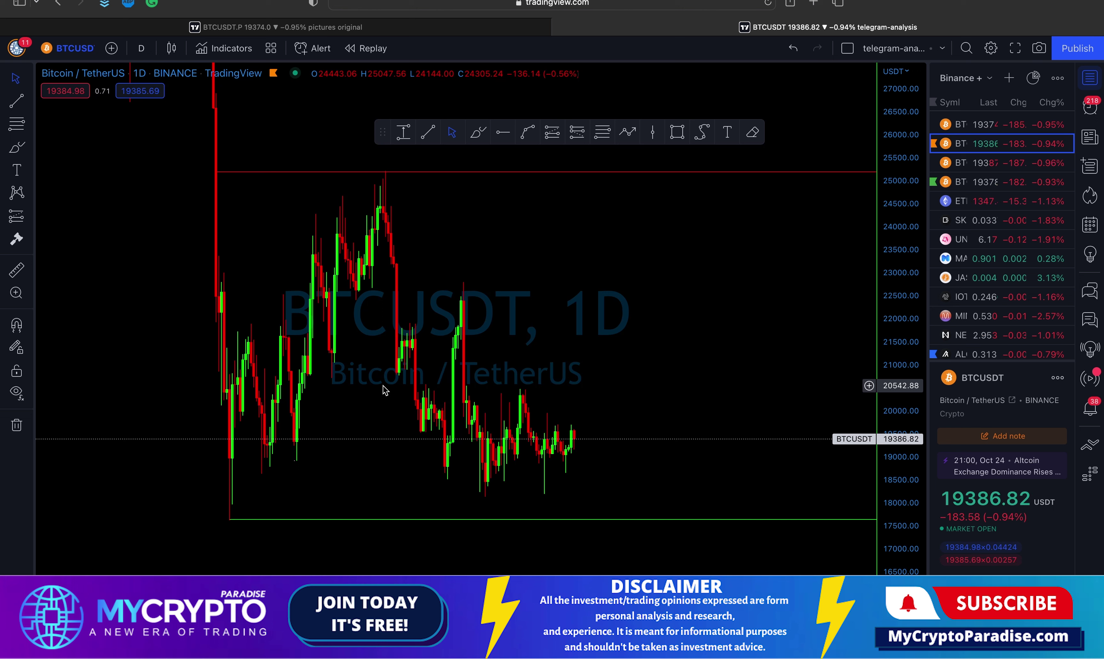
Flip to ETHUSDT.P and back to BTCUSDT, then rescale and pan the daily chart.
key(Down)
key(Down)
key(Down)
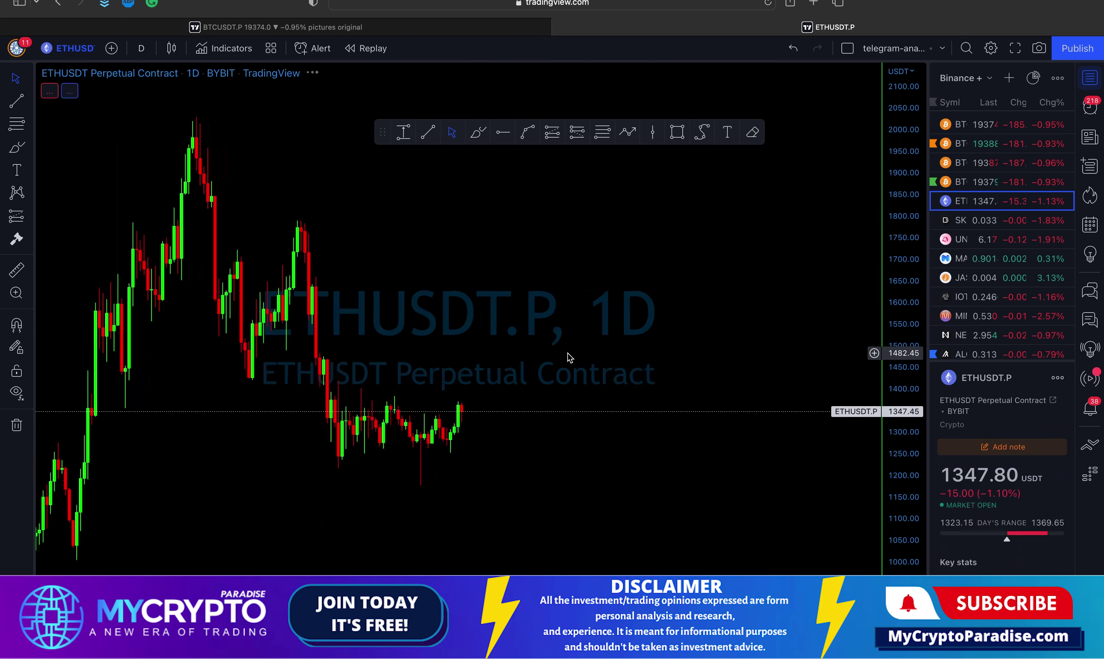
scroll(577, 361, up, 2)
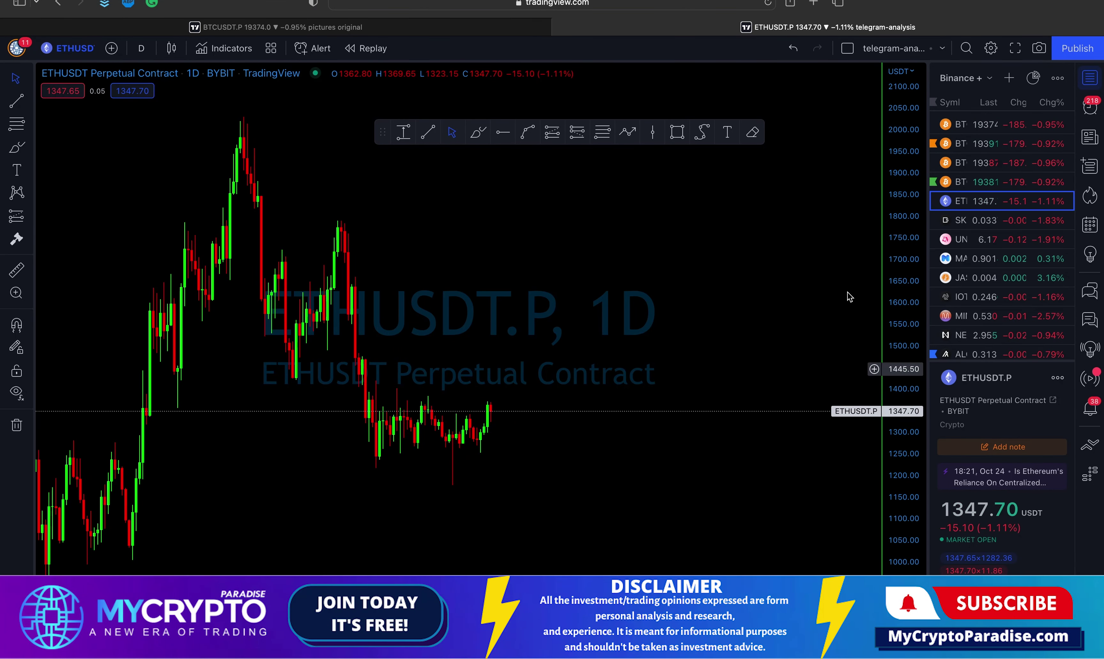
key(Up)
key(Up)
key(Up)
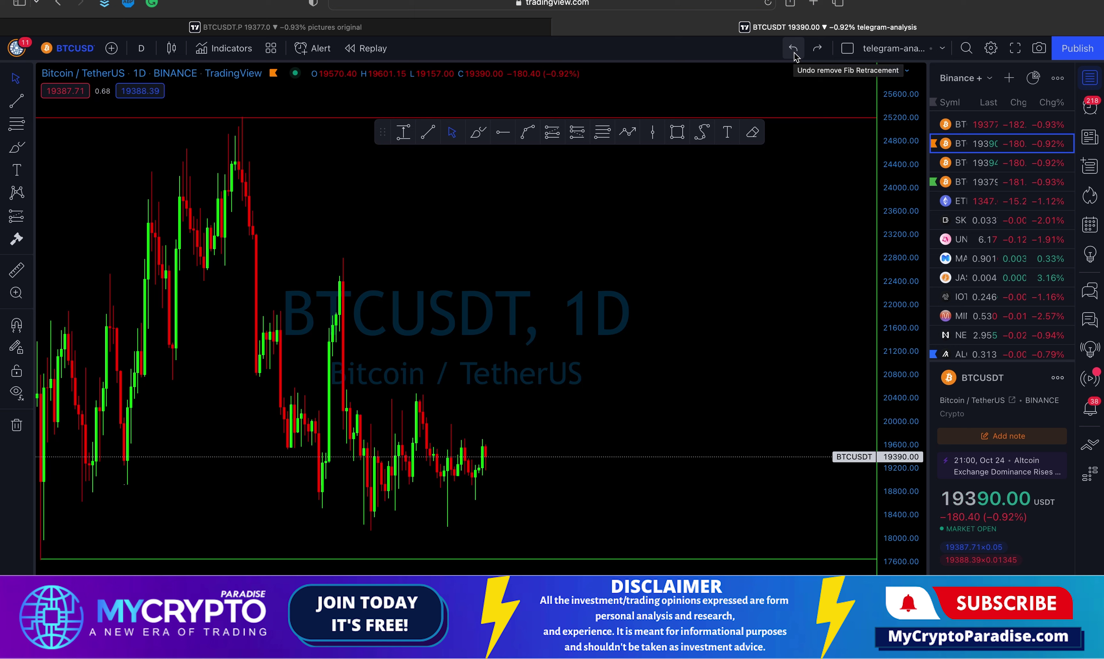
drag(867, 239, 868, 296)
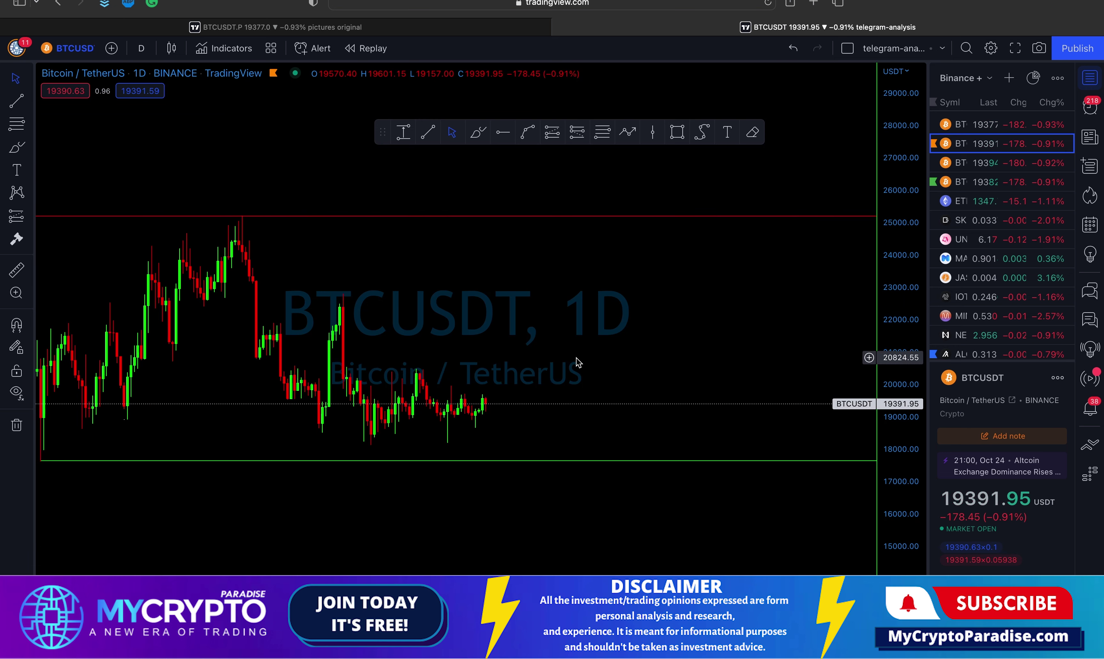
scroll(590, 370, down, 2)
scroll(656, 403, up, 2)
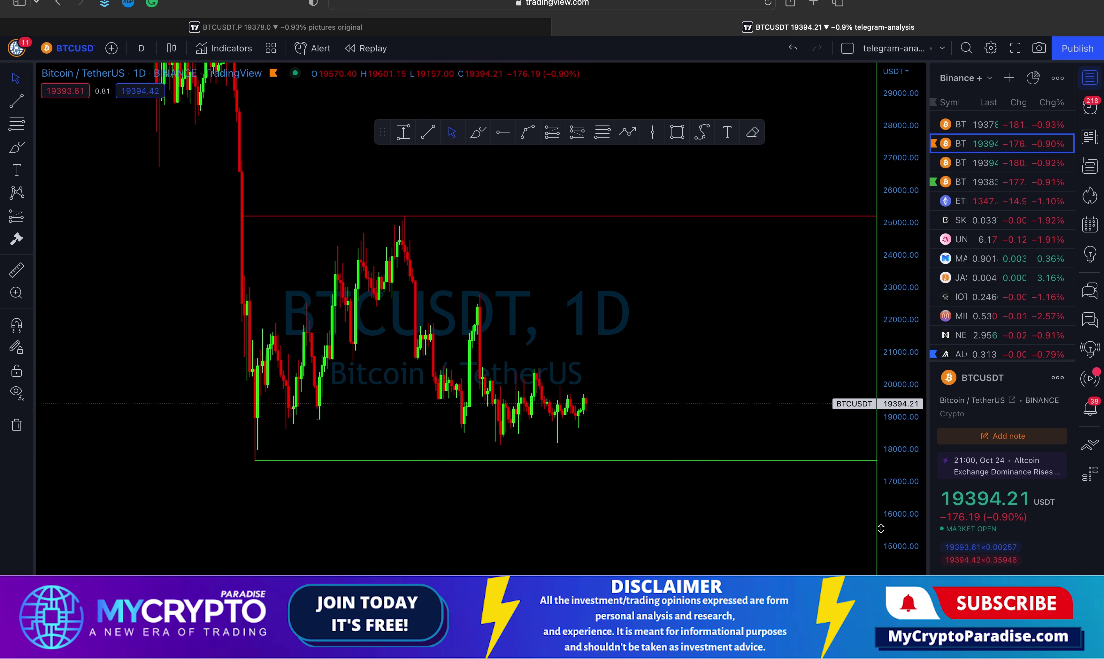
scroll(904, 453, up, 2)
drag(903, 454, 722, 495)
drag(712, 535, 677, 502)
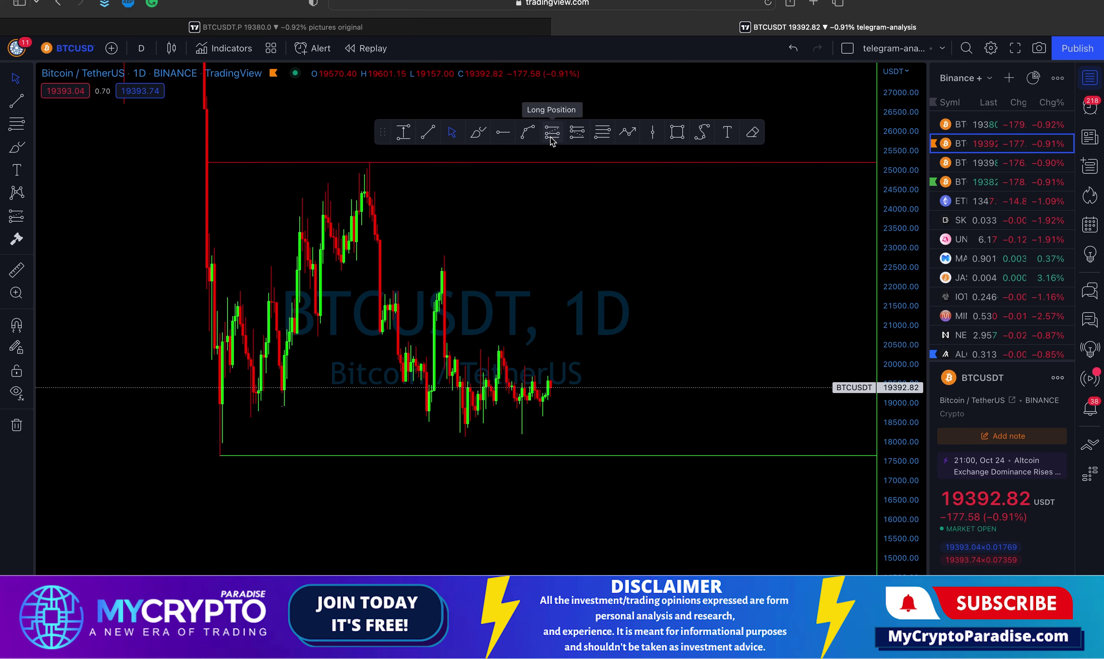
Place a long-position box at the current price with stop 17,162 and target about 24,694.
click(601, 133)
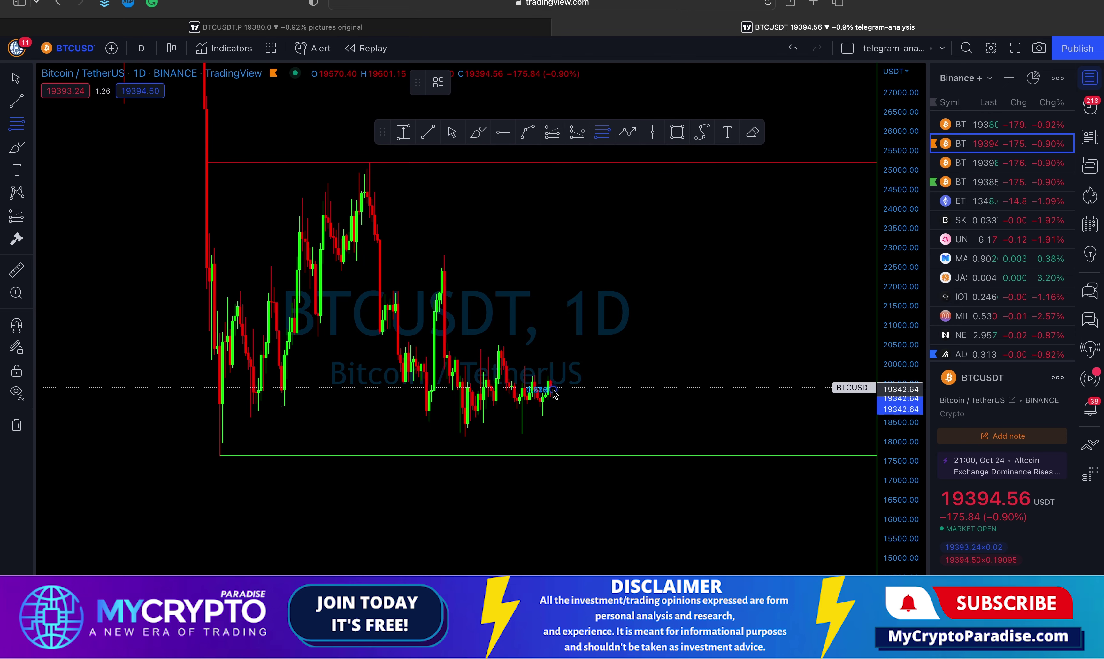
click(564, 408)
key(BackSpace)
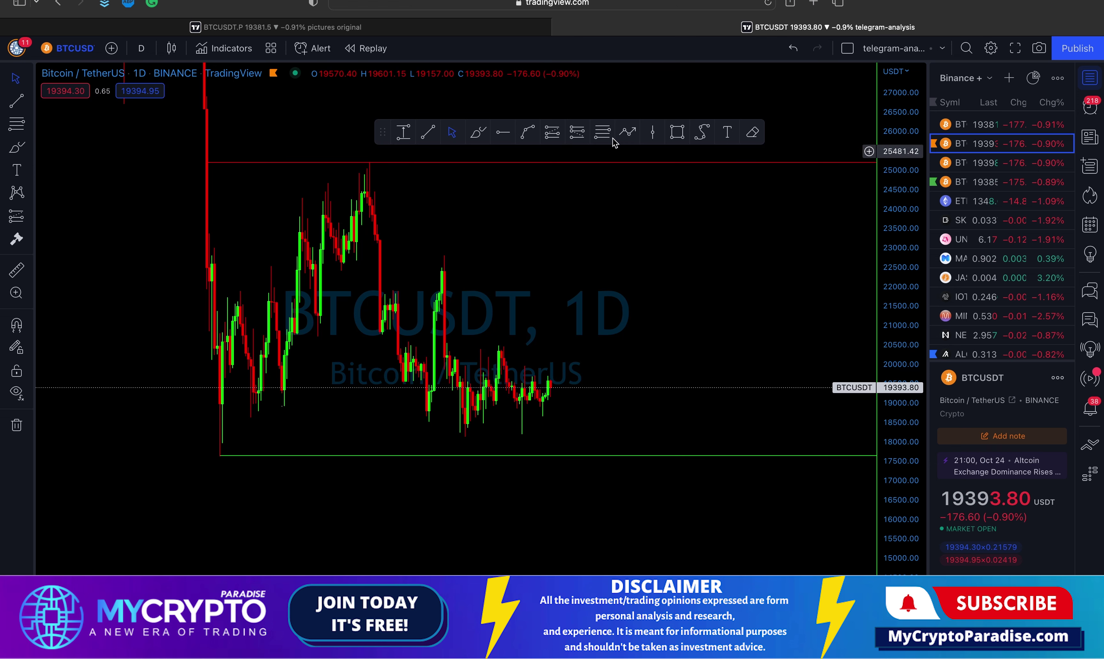
click(552, 132)
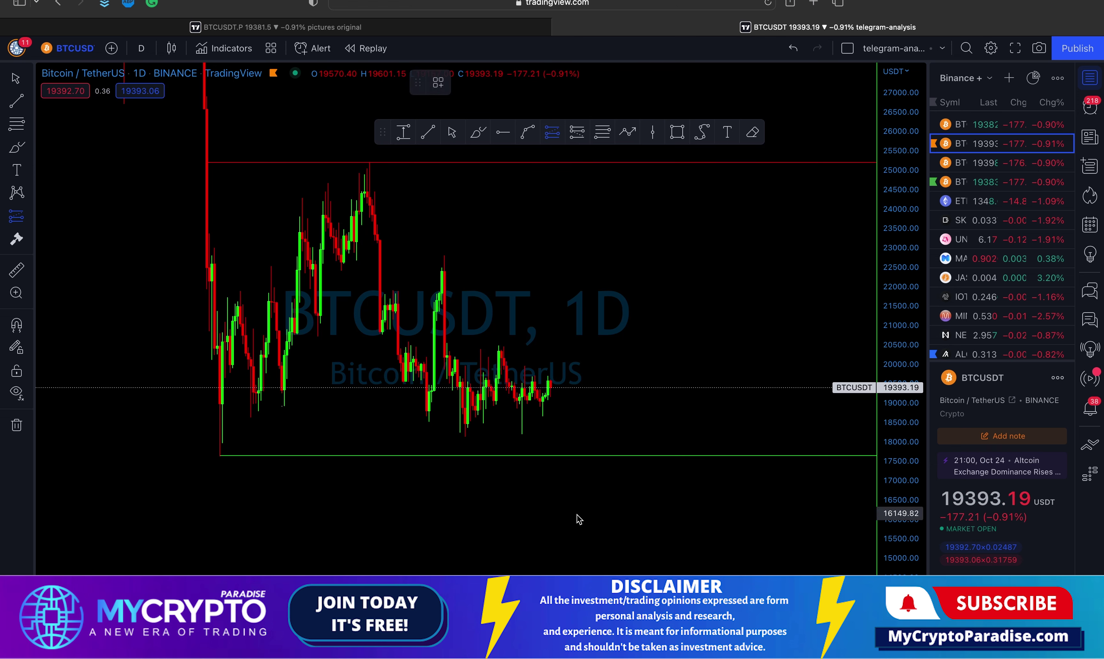
click(550, 390)
drag(906, 381, 908, 389)
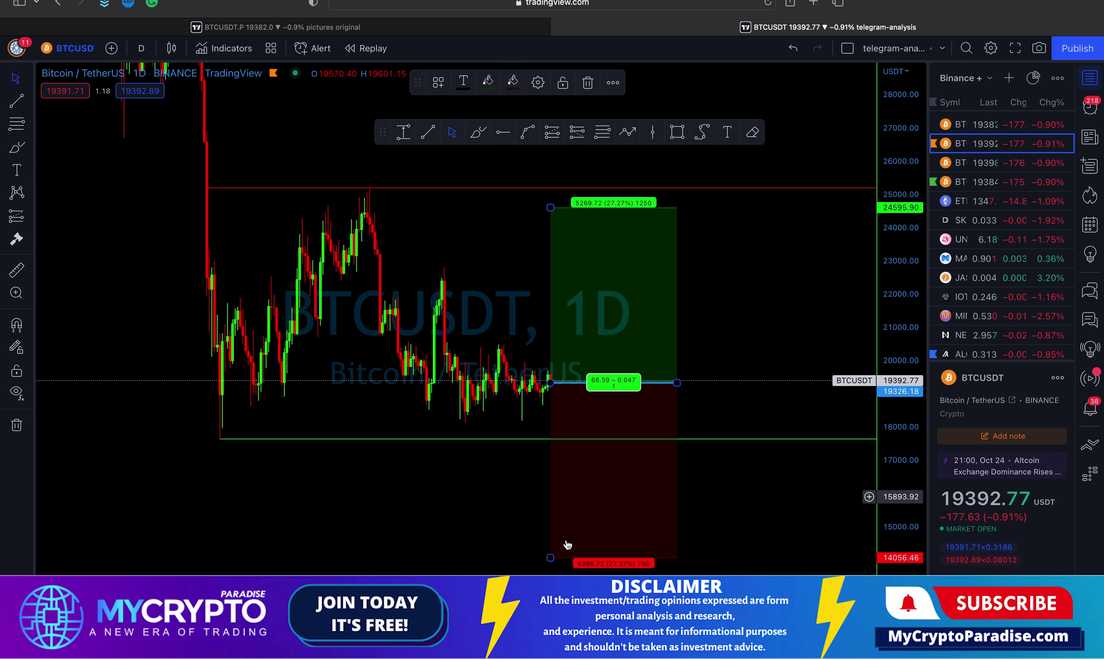
drag(550, 558, 544, 455)
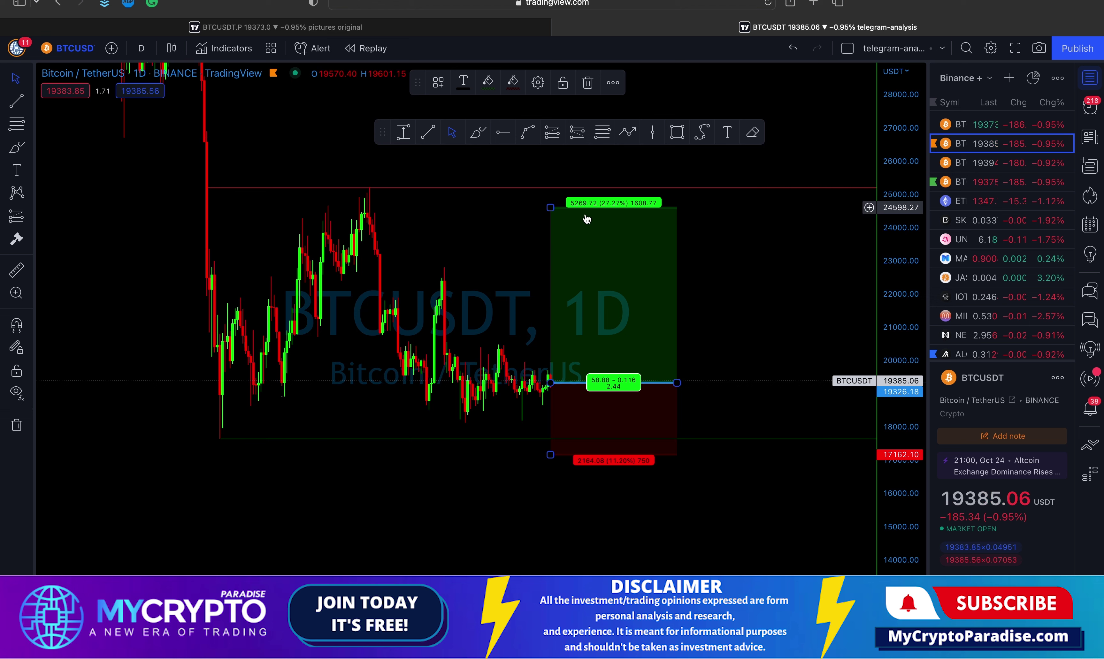
drag(550, 207, 555, 205)
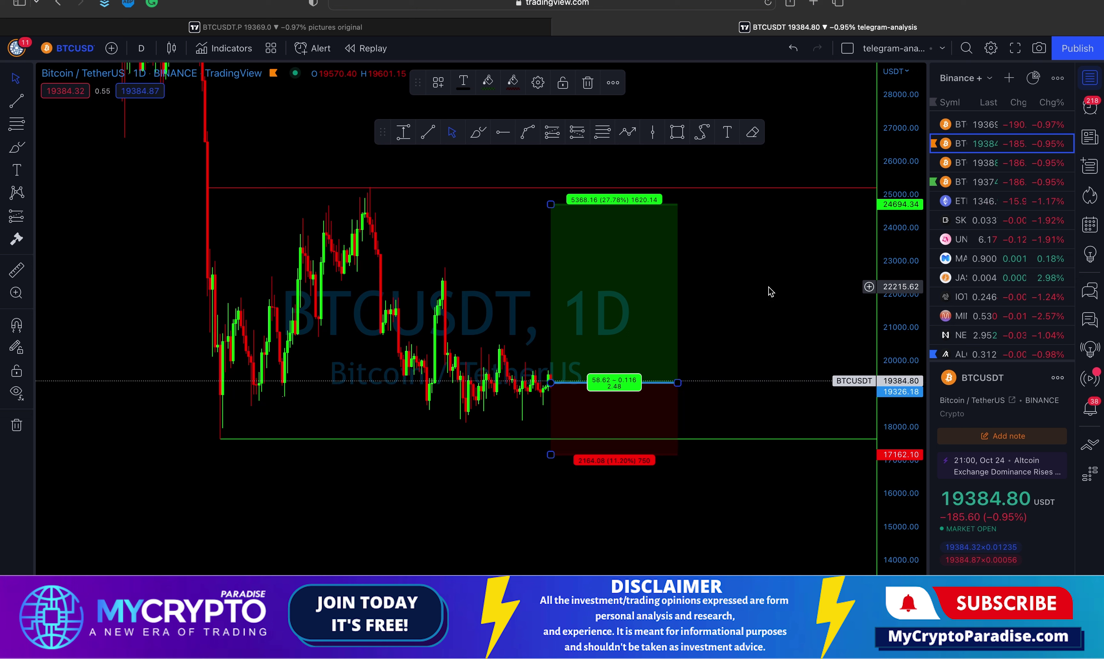
scroll(739, 330, up, 2)
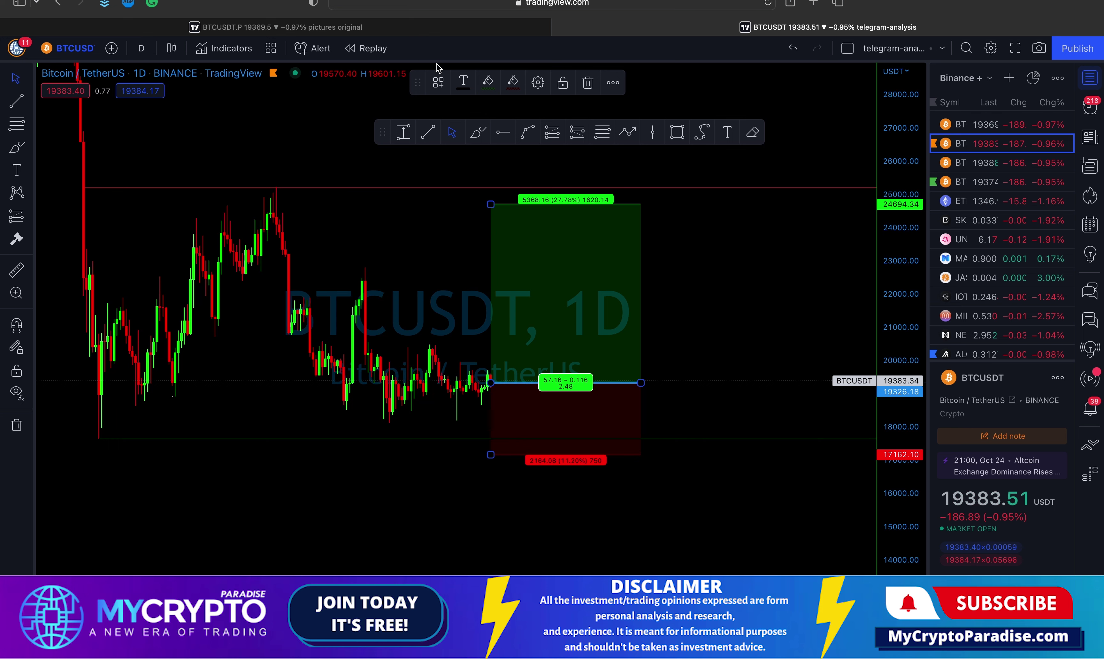
mouse_move(479, 330)
mouse_down()
mouse_move(486, 294)
mouse_move(485, 318)
mouse_up()
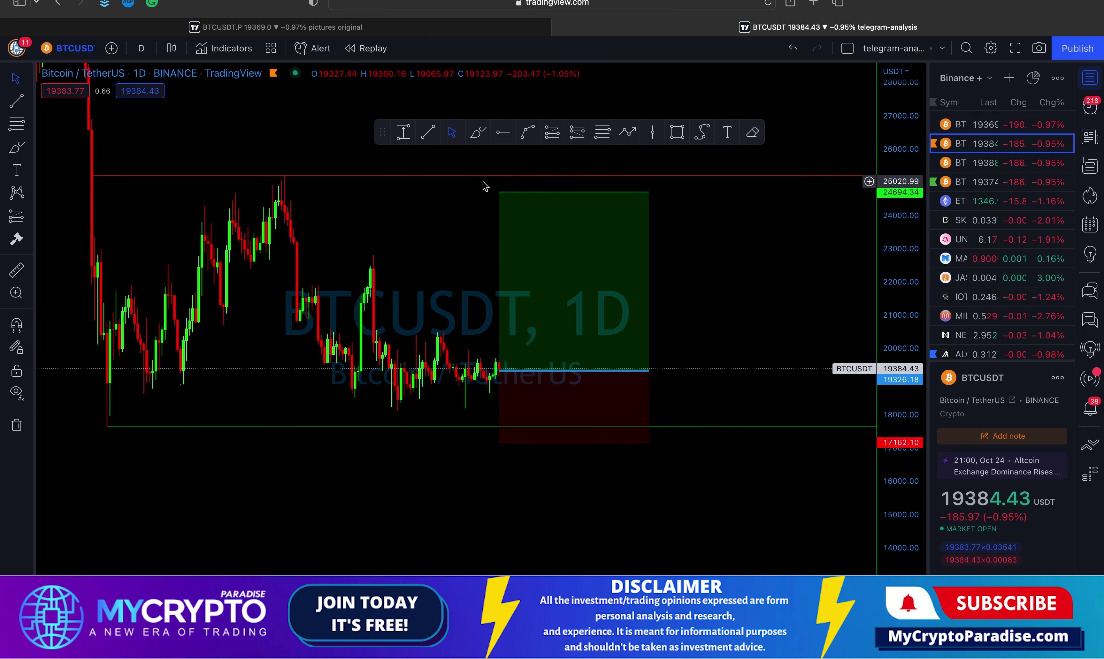
Bring up the BTCUSDT.P 15-minute chart and frame its long-position box, checking target and stop.
key(ctrl+shift+Tab)
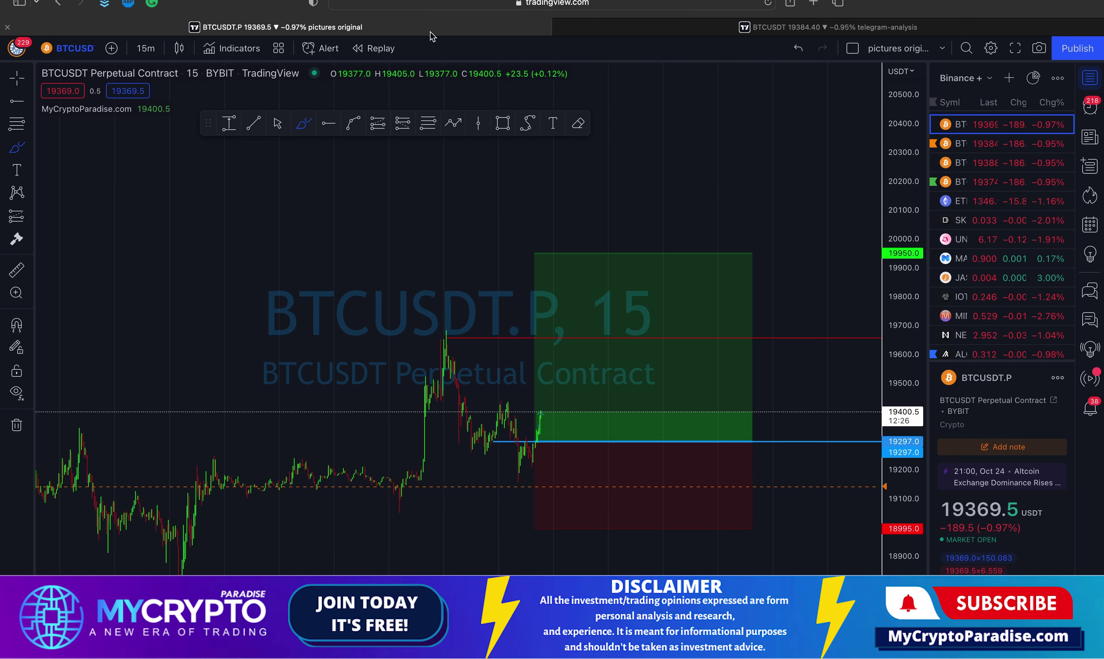
drag(756, 197, 714, 160)
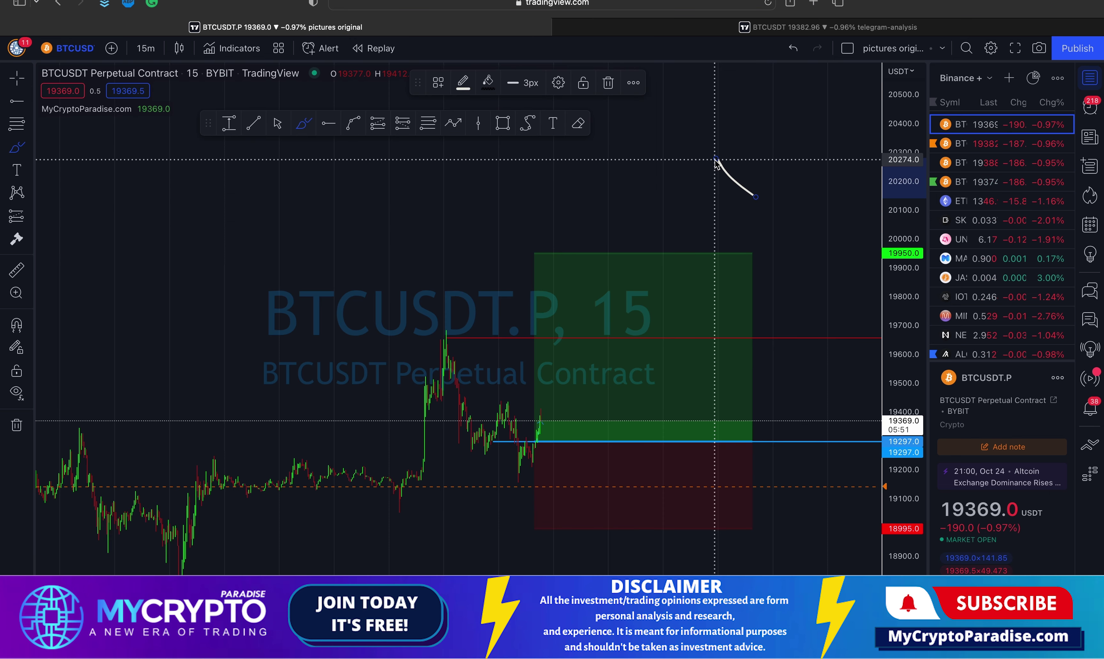
key(Delete)
drag(913, 191, 849, 276)
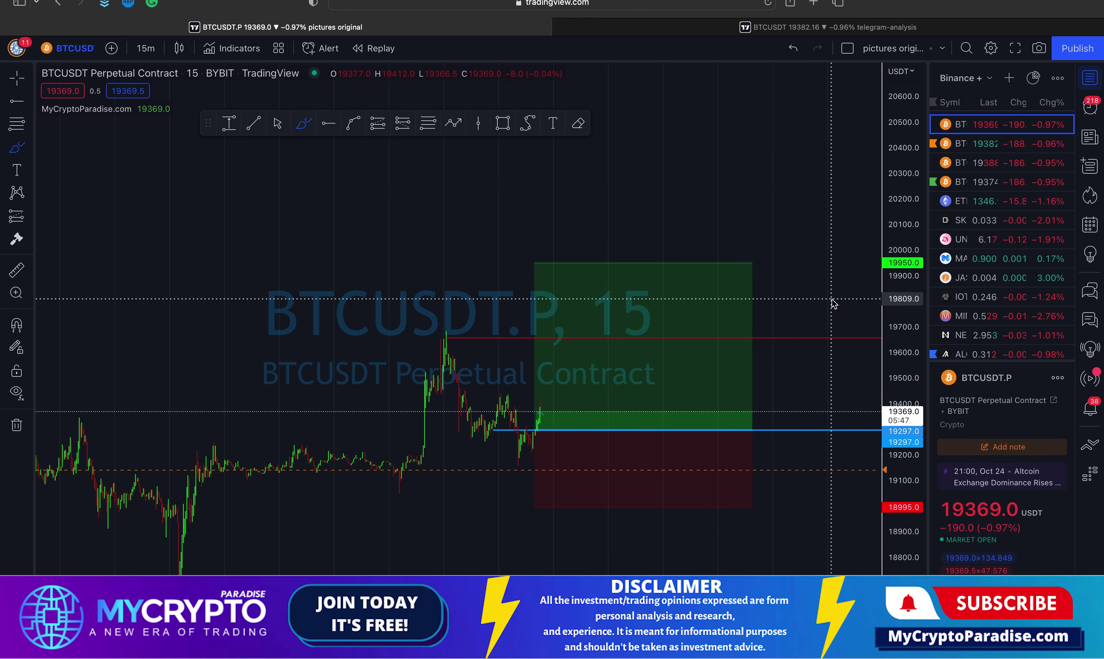
click(279, 126)
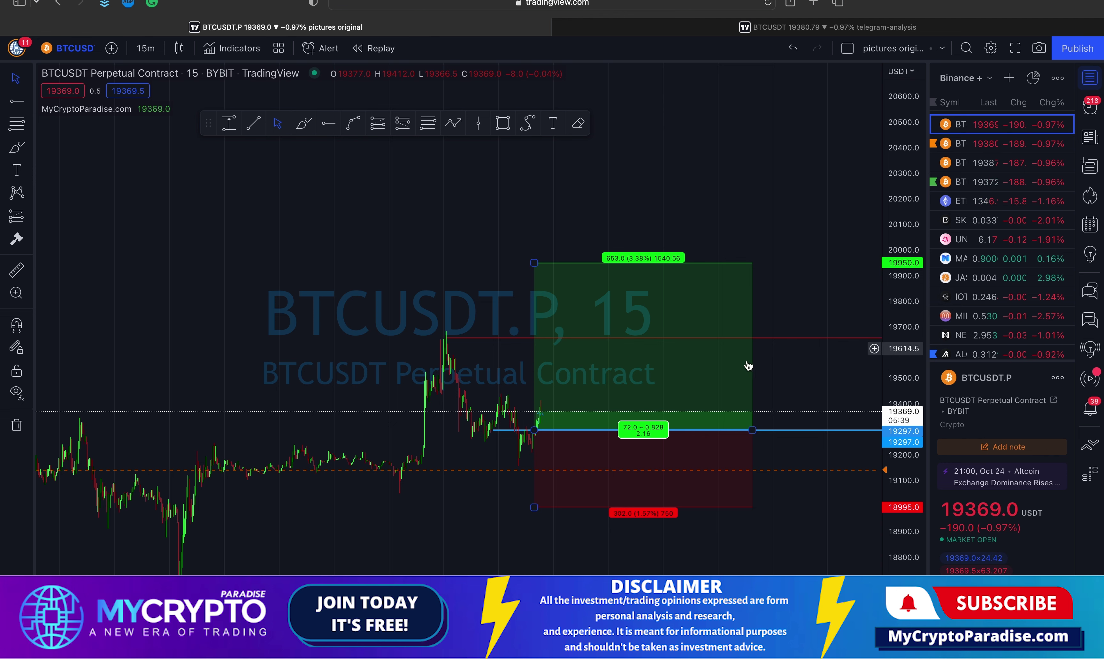
click(828, 525)
mouse_move(828, 524)
mouse_down()
mouse_move(789, 536)
mouse_move(803, 499)
mouse_up()
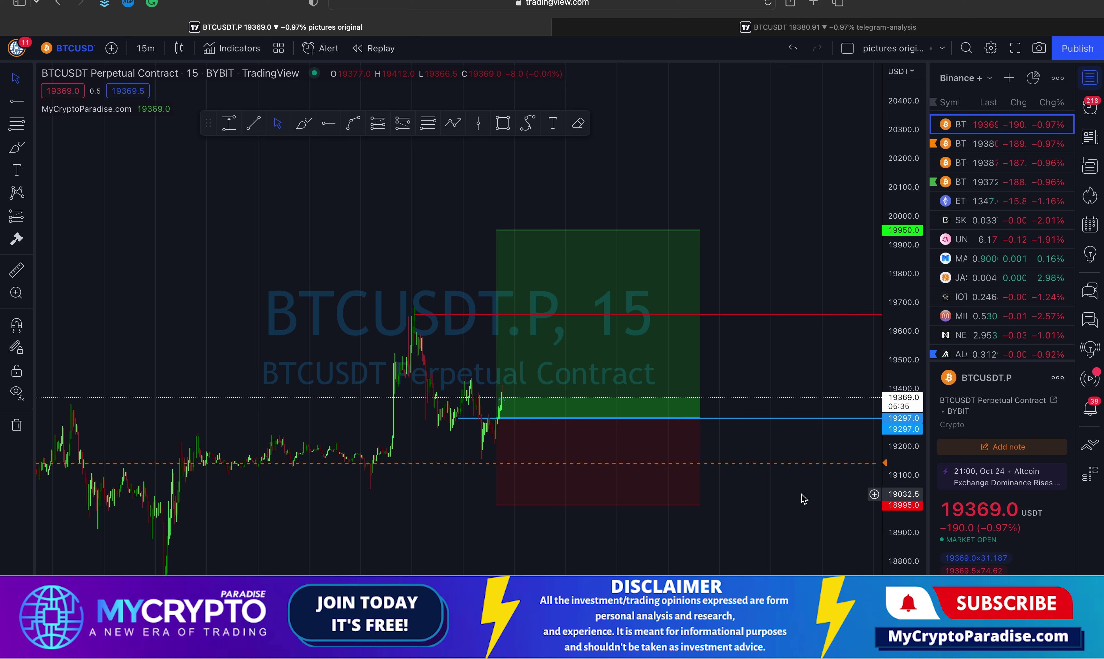
click(682, 488)
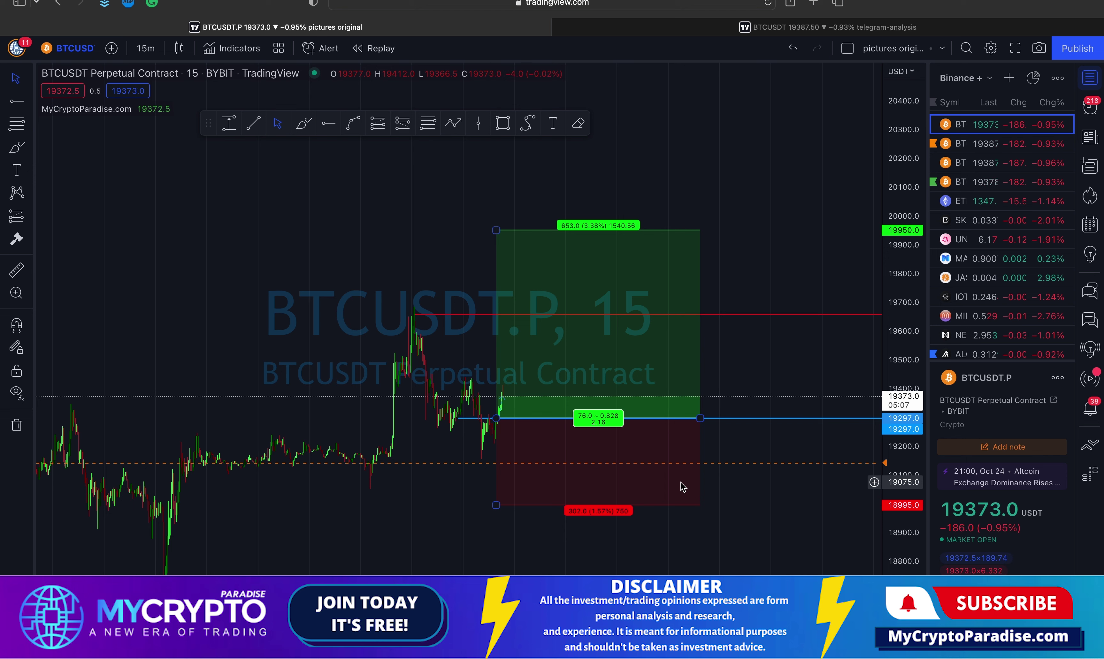
click(813, 527)
drag(914, 522, 916, 488)
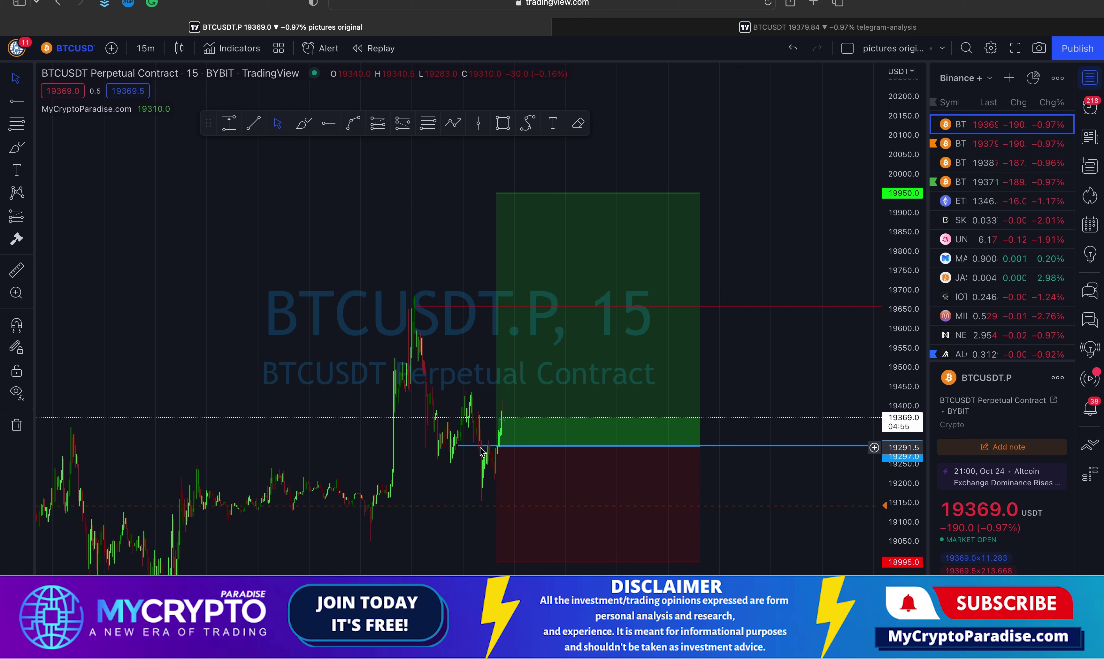
drag(623, 468, 767, 451)
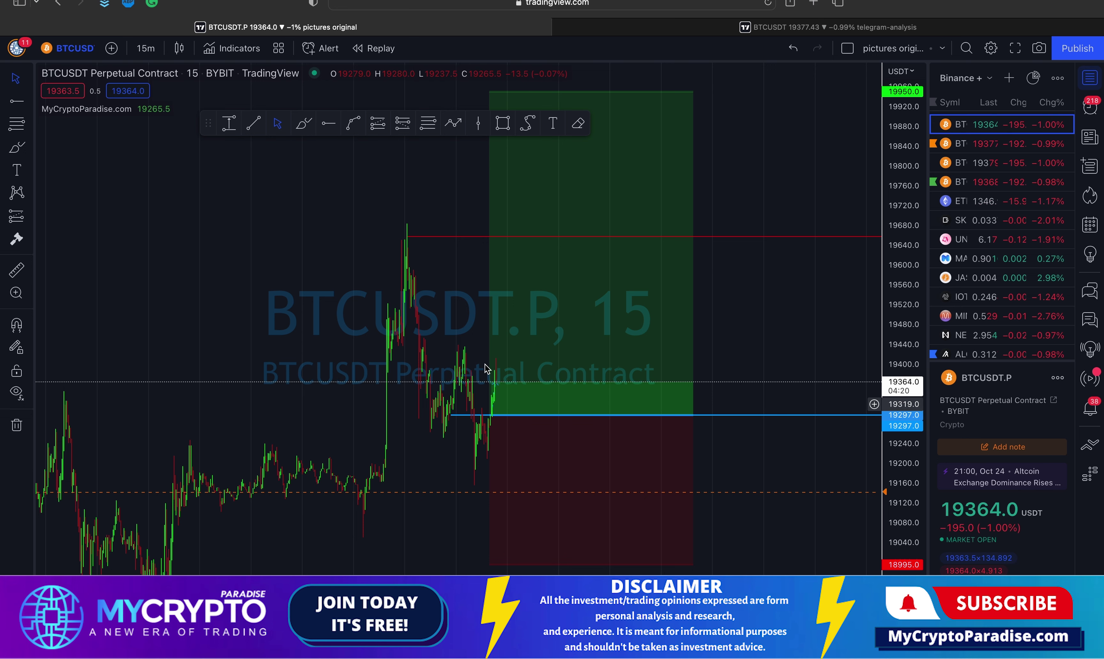
Circle the candles retesting the 19,297 entry with a freehand ellipse and centre it on screen.
click(303, 123)
mouse_move(476, 418)
mouse_down()
mouse_move(468, 421)
mouse_move(483, 411)
mouse_up()
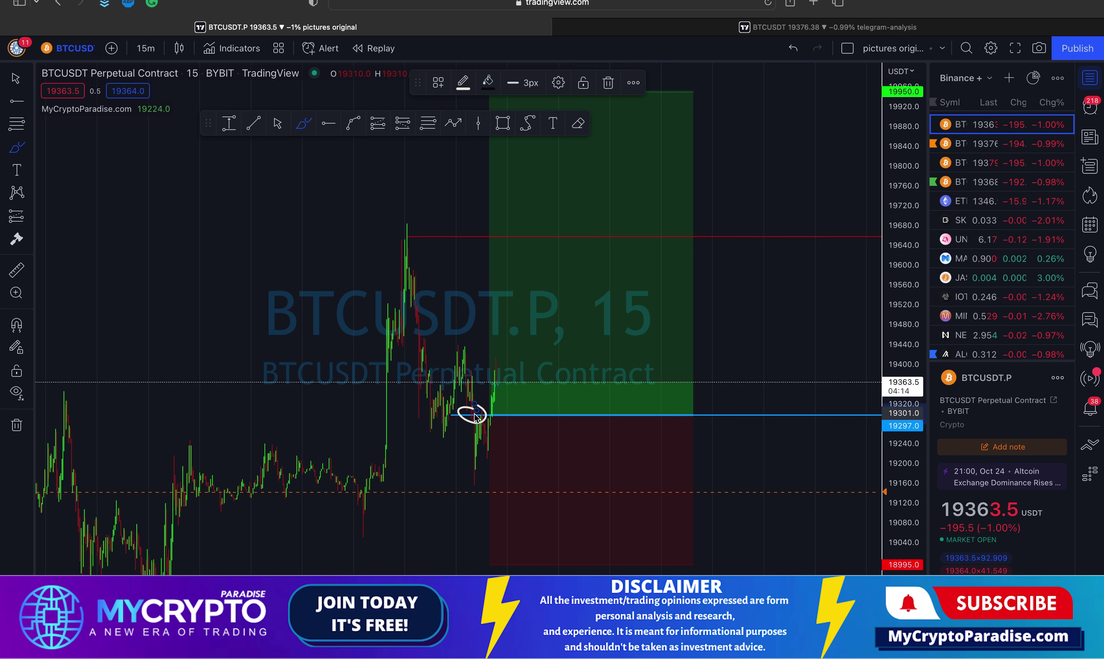
scroll(475, 417, right, 5)
click(278, 125)
drag(687, 347, 811, 323)
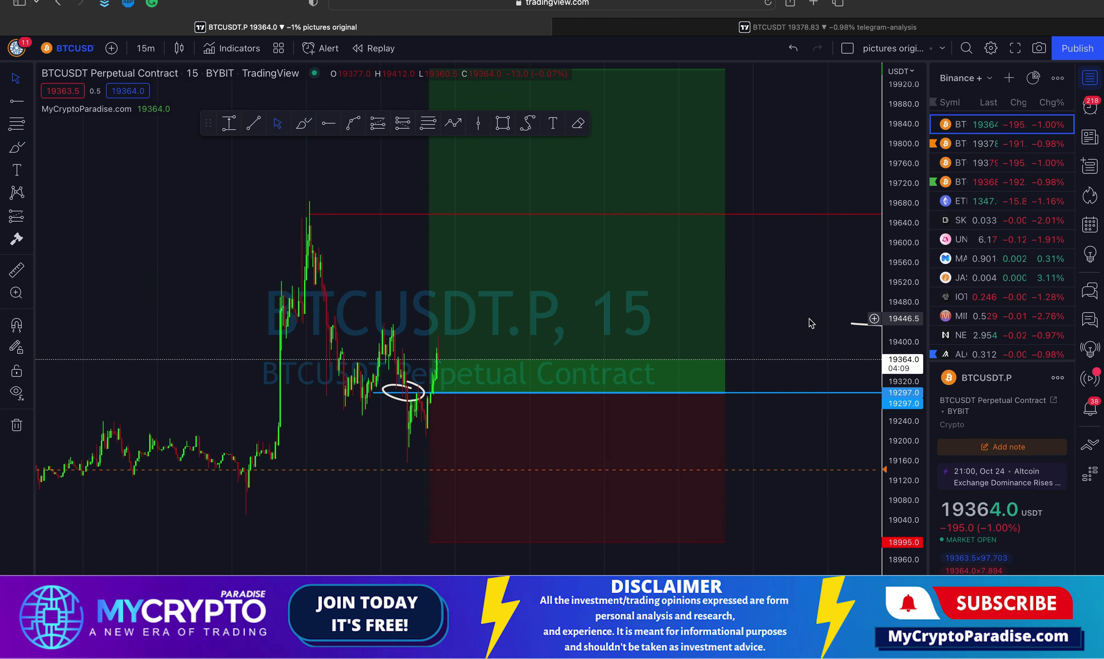
scroll(762, 358, right, 6)
scroll(717, 386, left, 3)
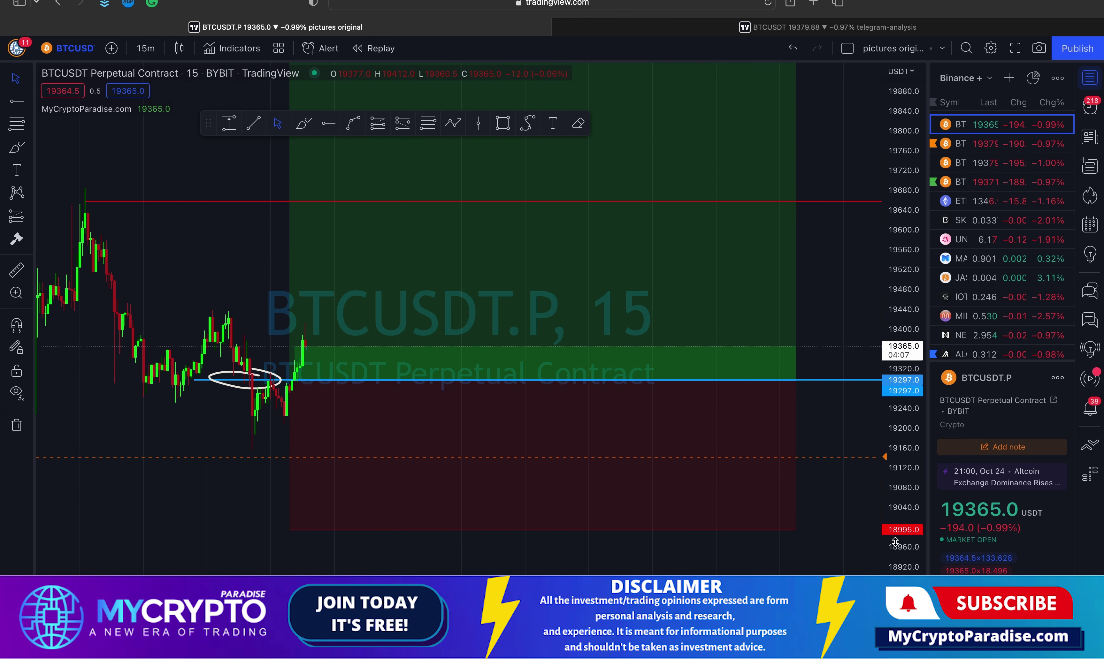
drag(895, 542, 895, 446)
drag(235, 480, 548, 483)
click(145, 48)
Switch to 1-minute candles and pan and zoom onto the circled 19,297 retest.
click(193, 124)
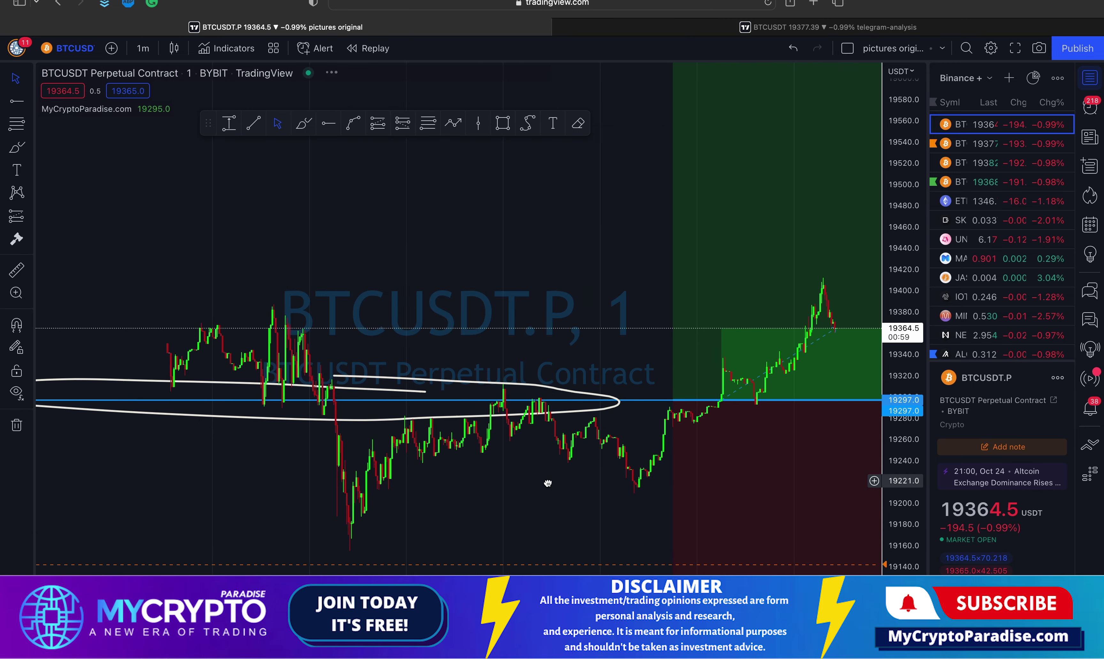
scroll(547, 483, up, 5)
drag(651, 471, 475, 397)
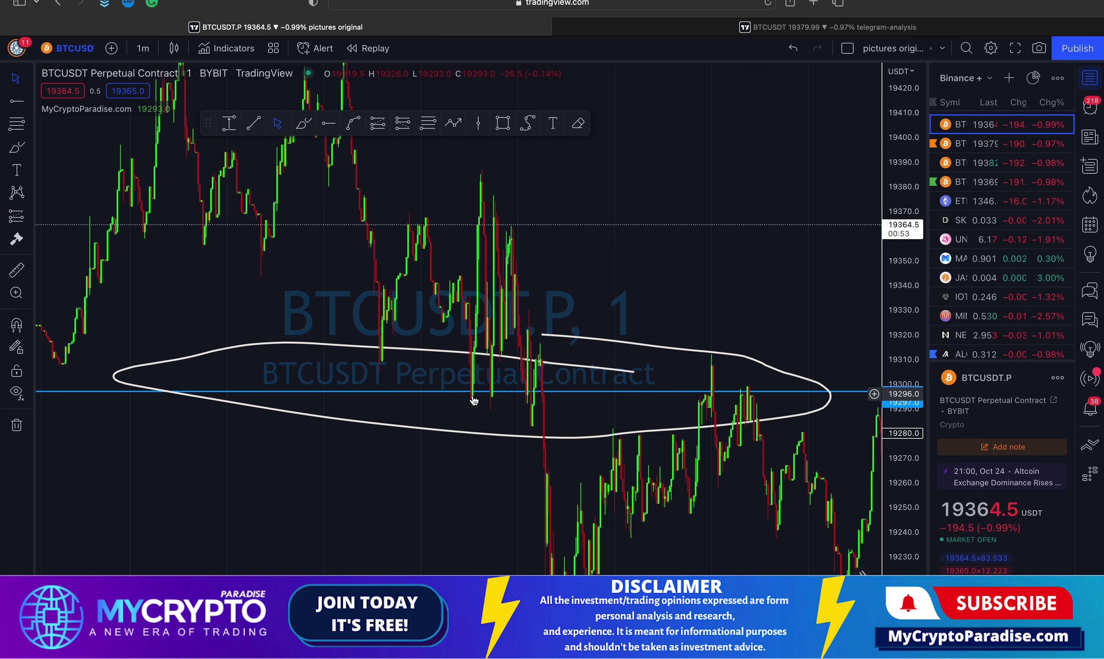
drag(474, 400, 476, 369)
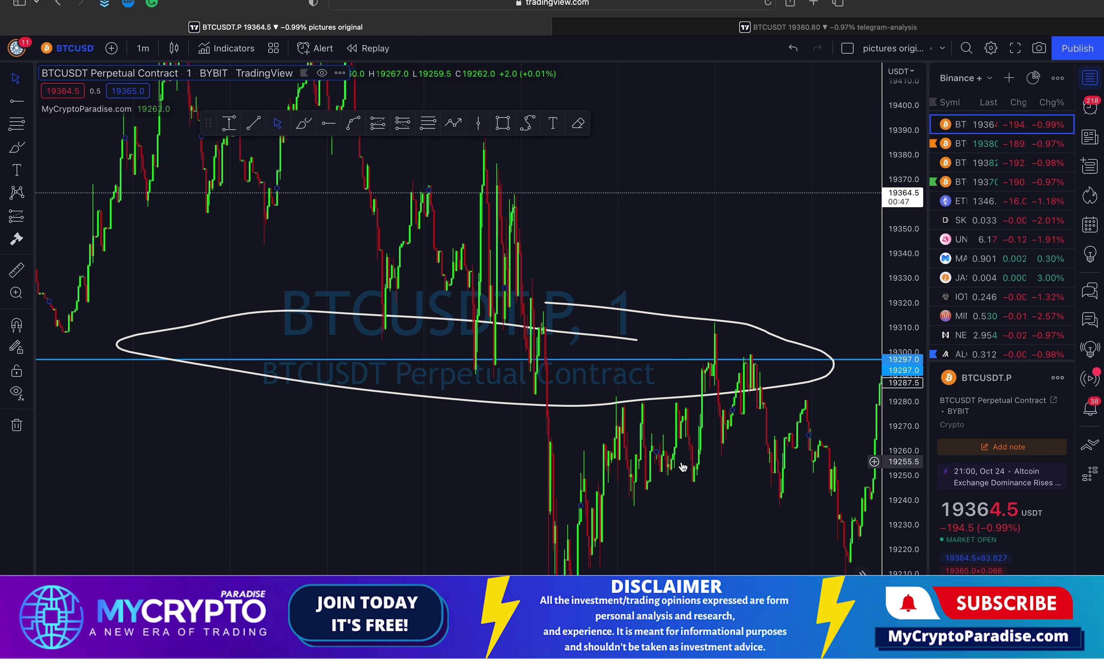
scroll(904, 291, down, 3)
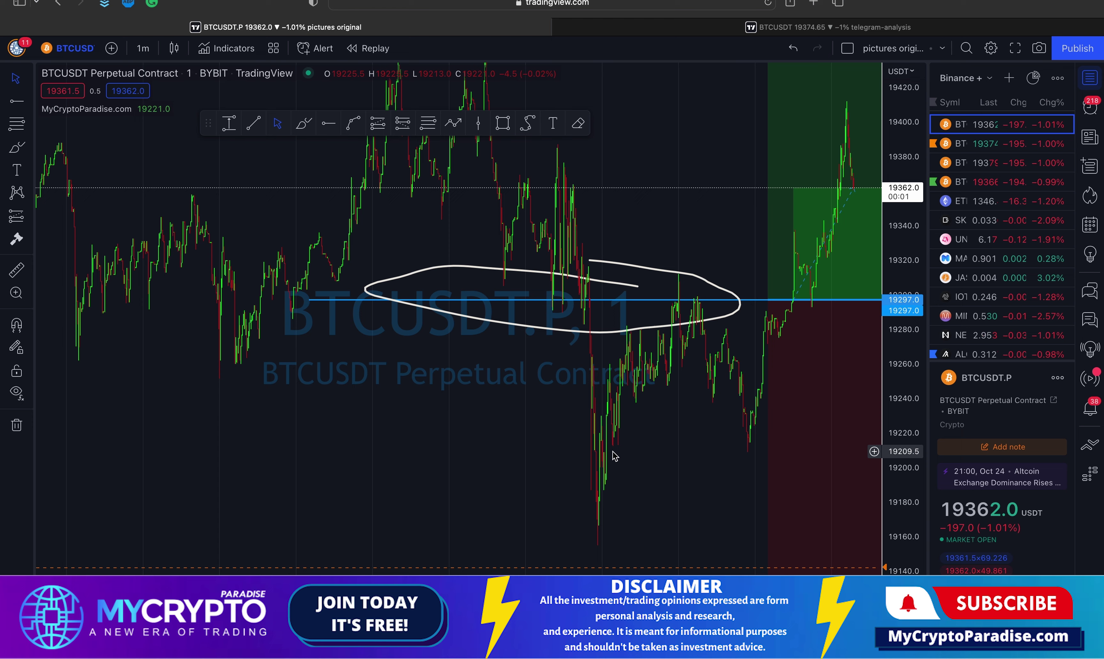
drag(904, 515, 904, 545)
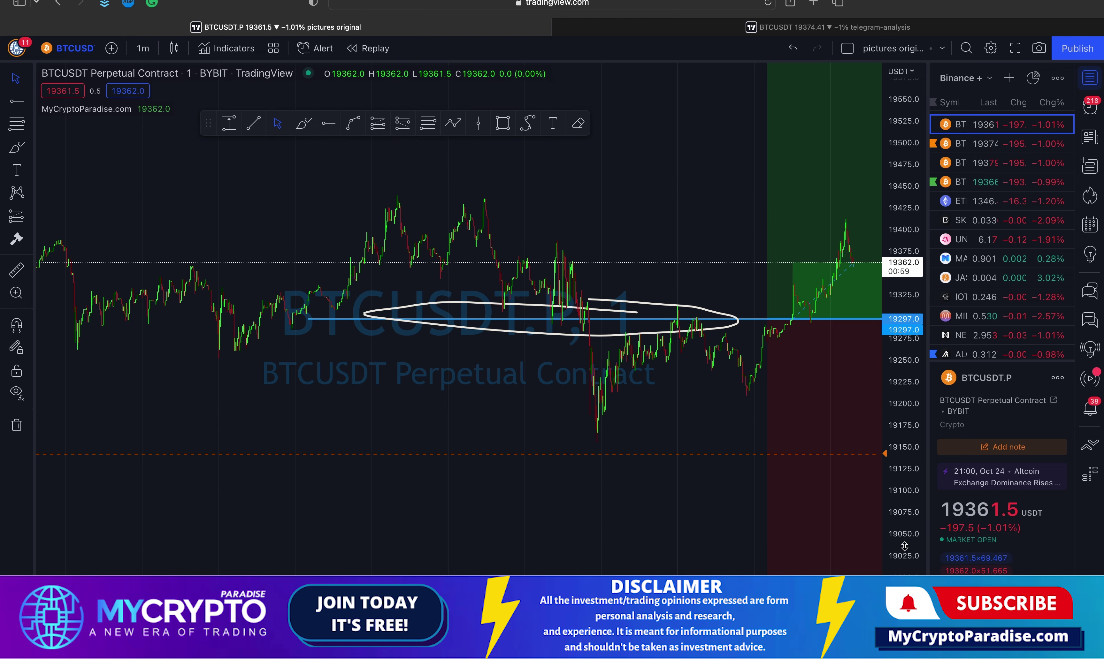
drag(722, 554, 503, 474)
click(143, 48)
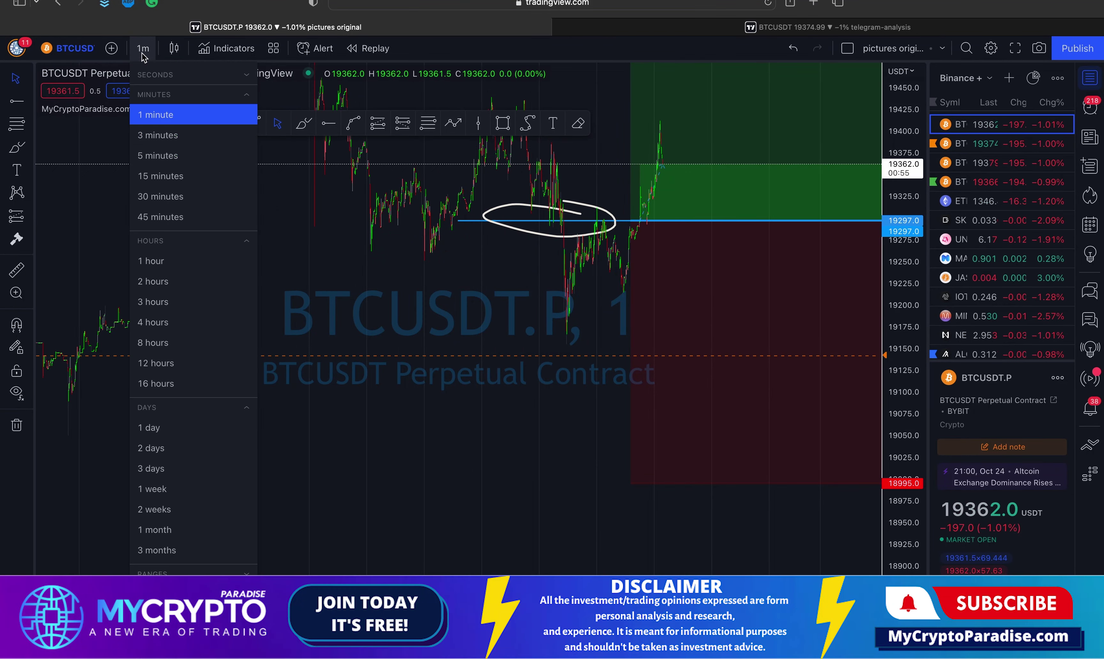
Return to 15-minute candles and shift the view right and down, leaving room above the 19,950 target.
click(184, 177)
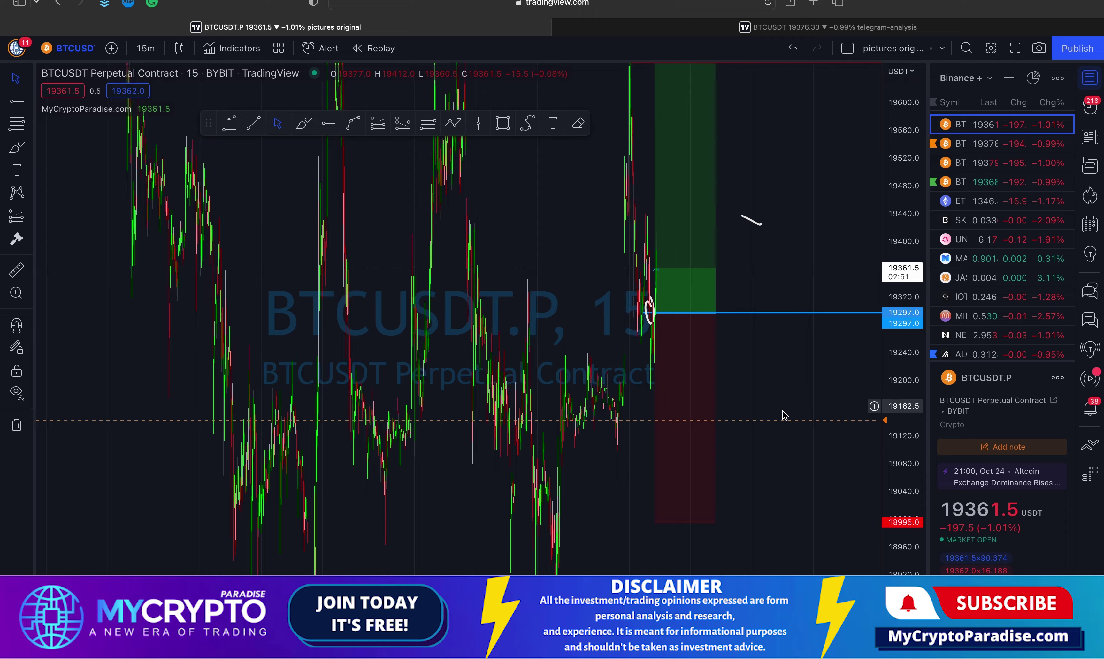
scroll(781, 416, up, 3)
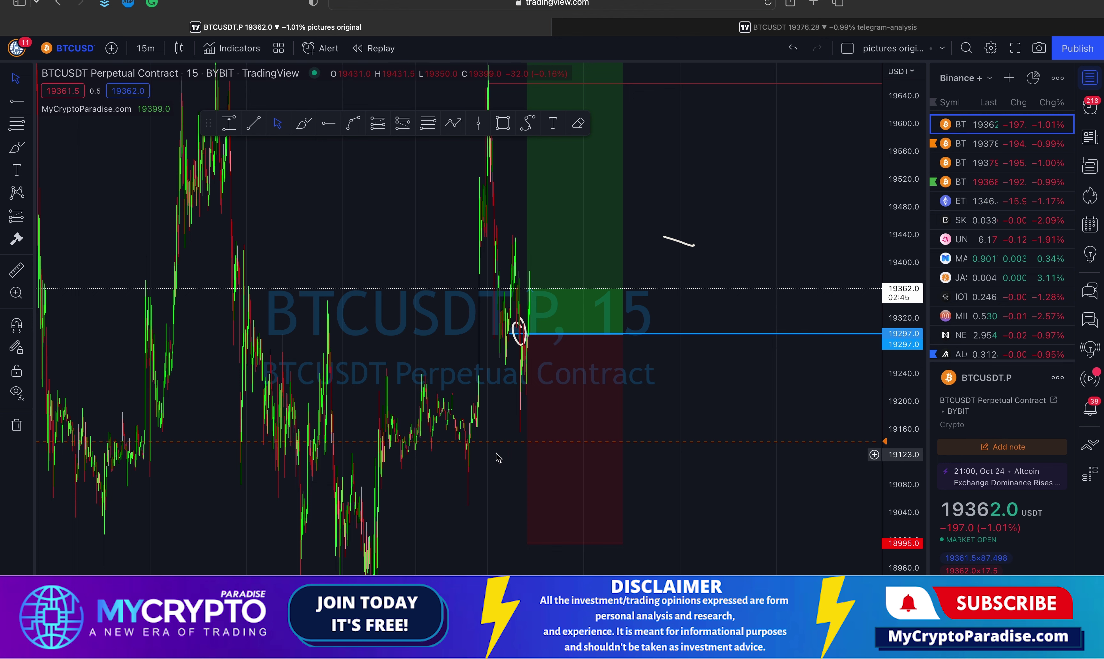
scroll(627, 427, left, 2)
scroll(806, 424, right, 5)
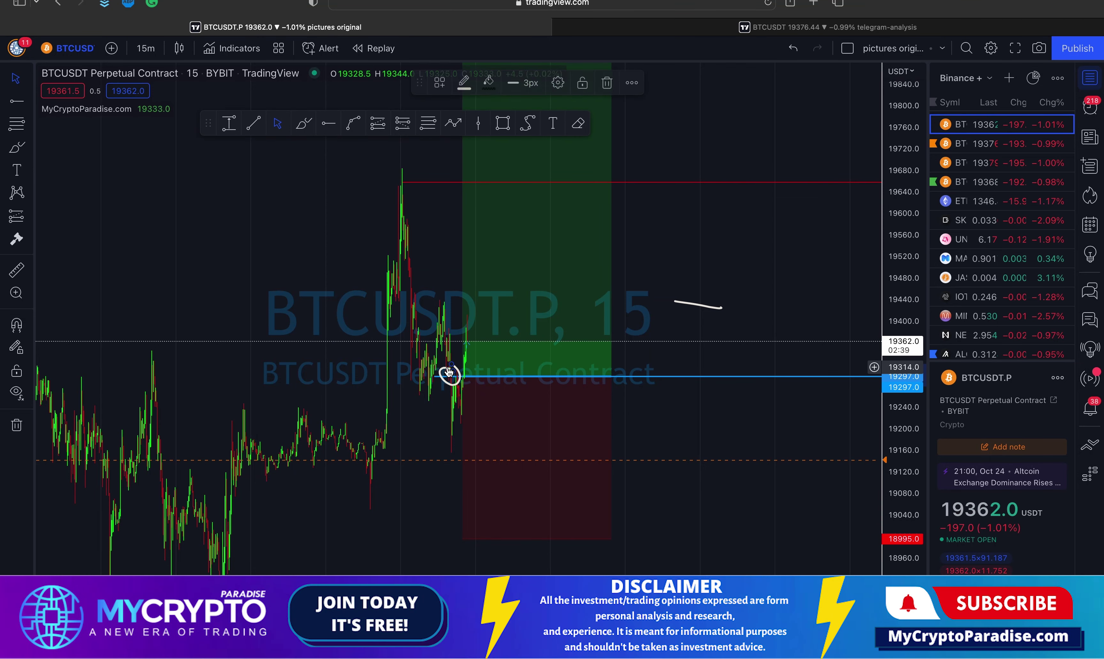
drag(918, 282, 784, 339)
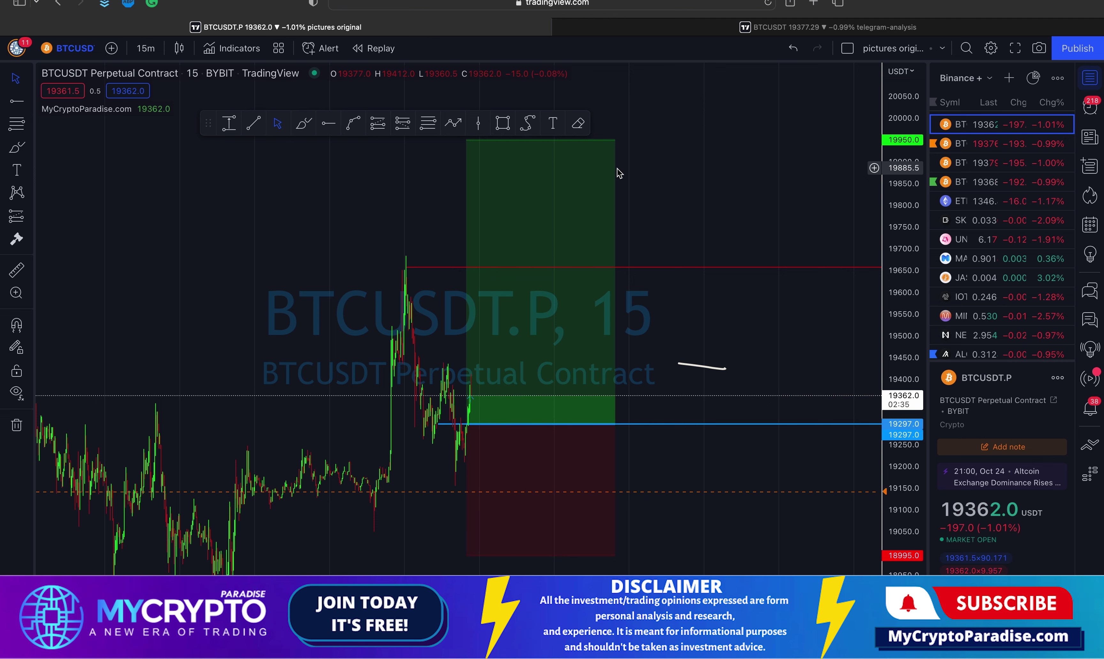
drag(723, 194, 812, 272)
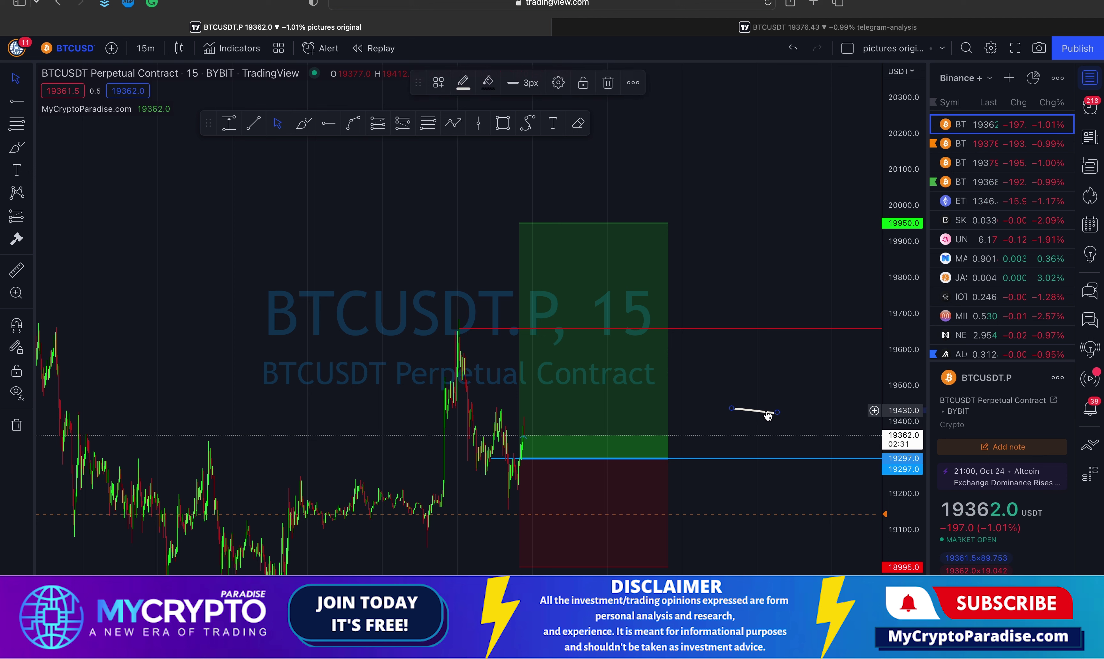
Sketch a freehand price path rising from the entry line up to the 19,950 target.
click(304, 123)
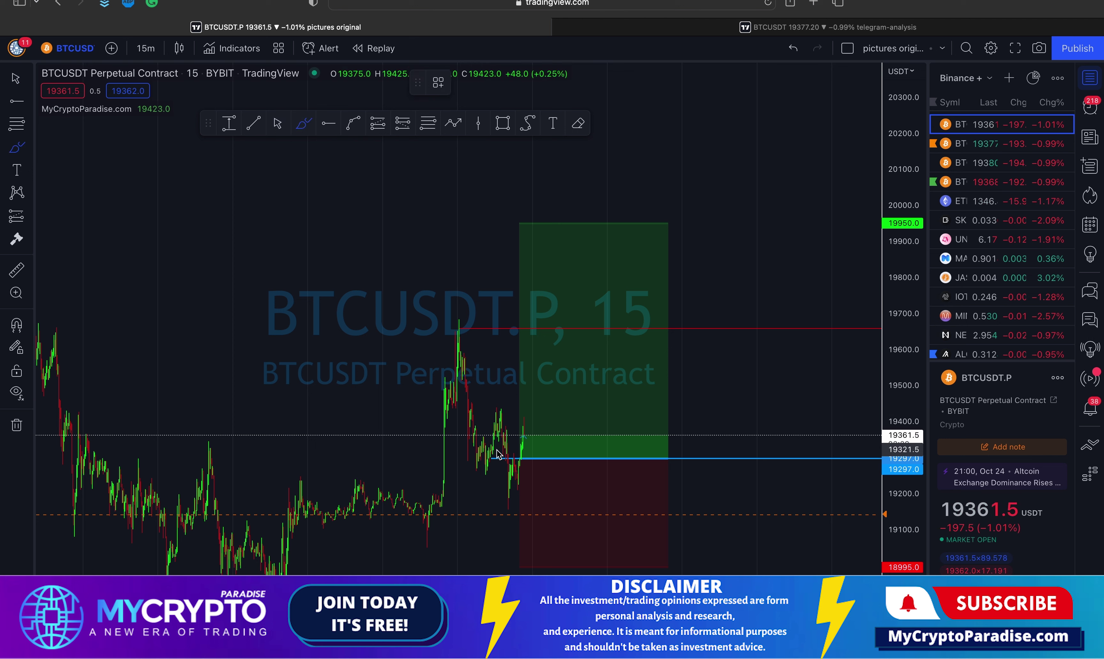
drag(516, 457, 525, 446)
drag(537, 354, 539, 335)
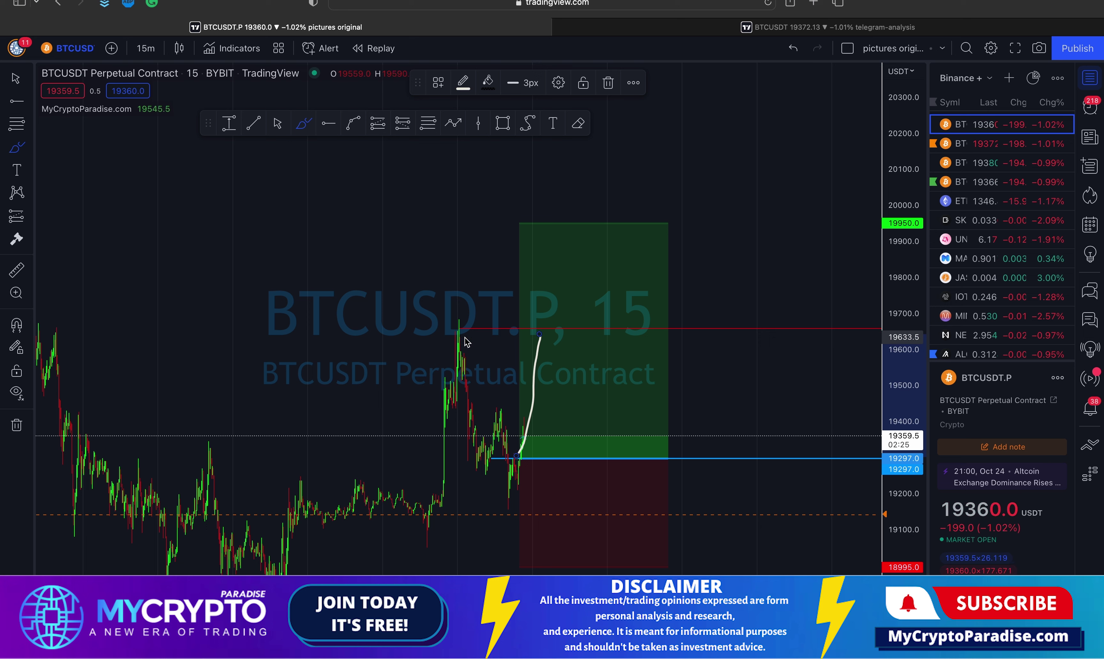
mouse_move(539, 334)
mouse_down()
mouse_move(558, 380)
mouse_move(577, 379)
mouse_move(626, 240)
mouse_move(632, 255)
mouse_up()
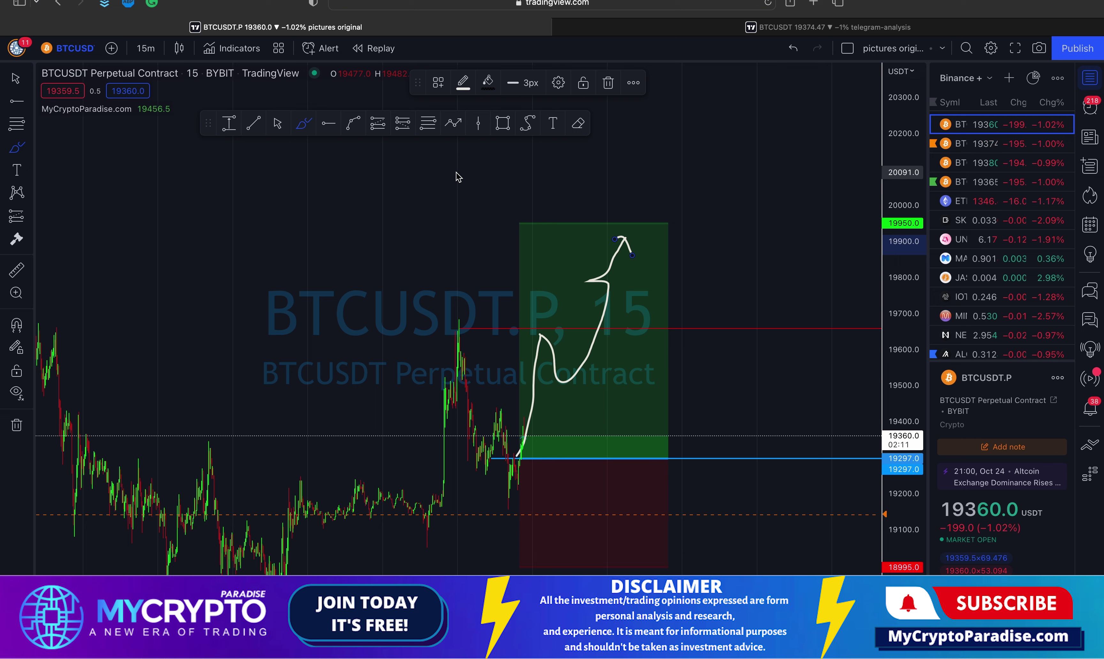
click(538, 235)
Delete both strokes of the freehand projection.
click(277, 123)
click(614, 265)
key(Delete)
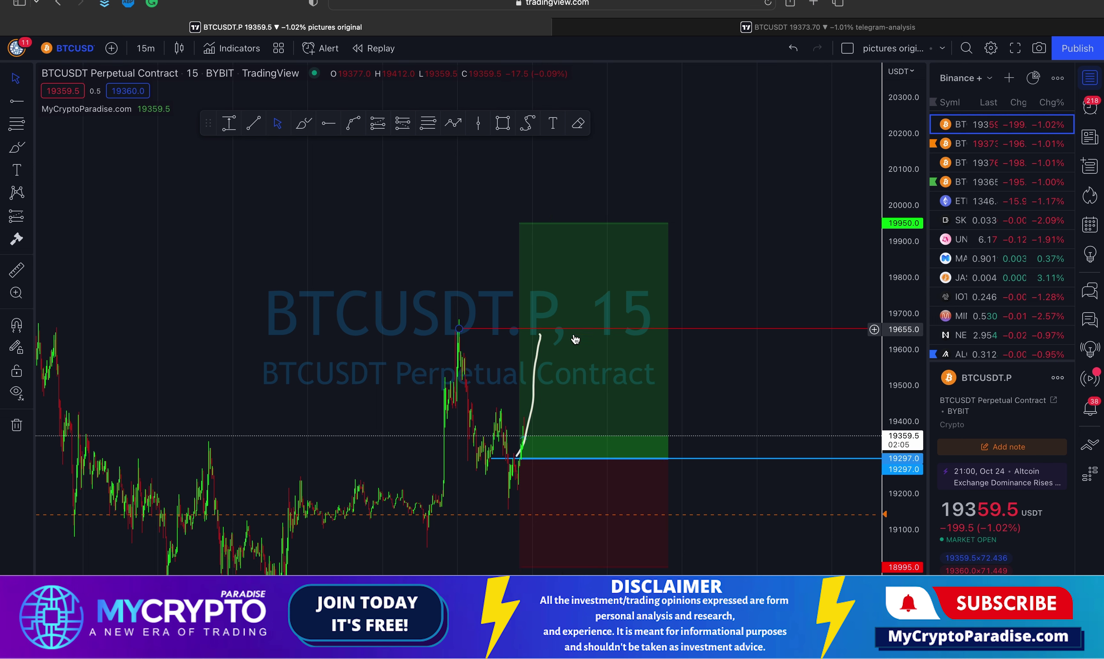
click(535, 371)
key(Delete)
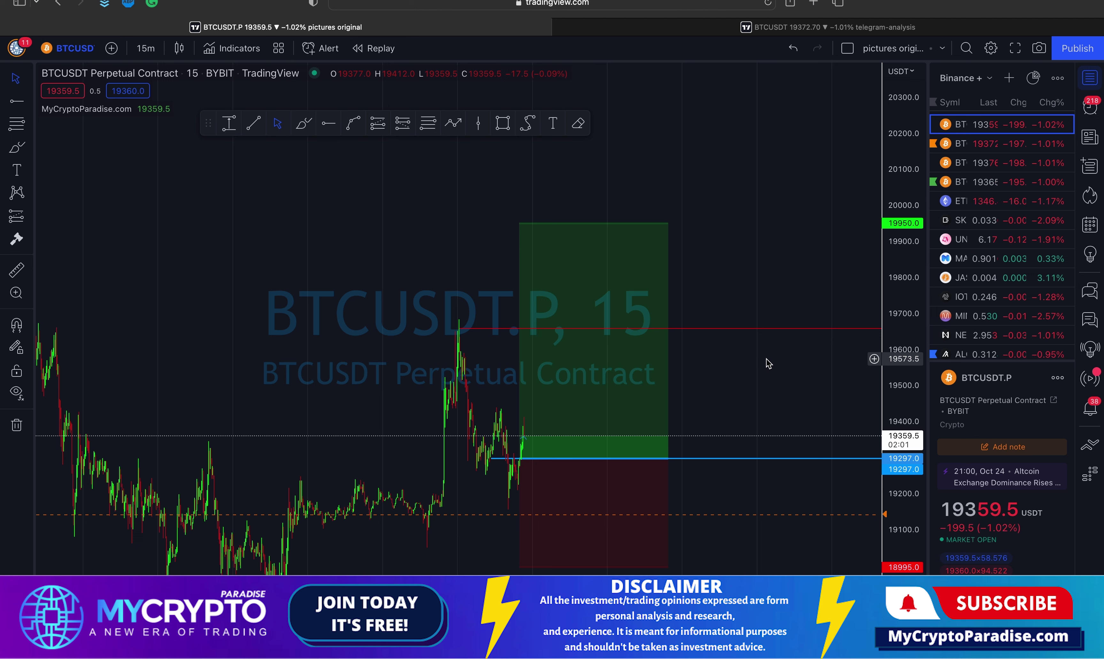
Pan and rescale the chart around the entry and select the long-position box to show its values.
drag(768, 370, 786, 362)
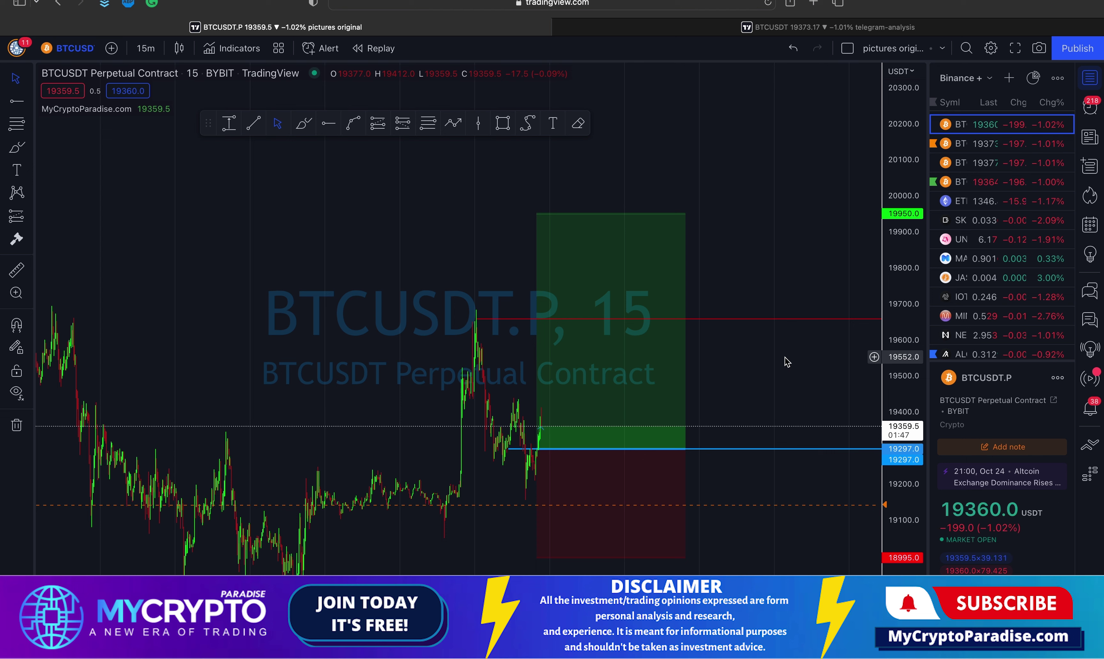
drag(779, 378, 772, 351)
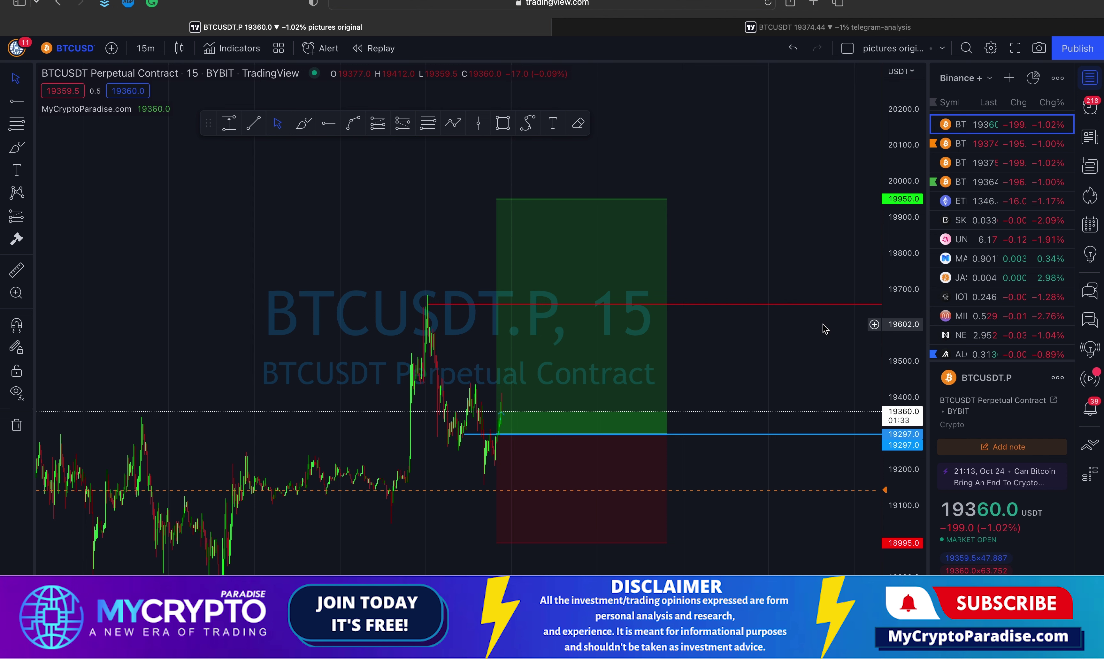
drag(898, 251, 888, 384)
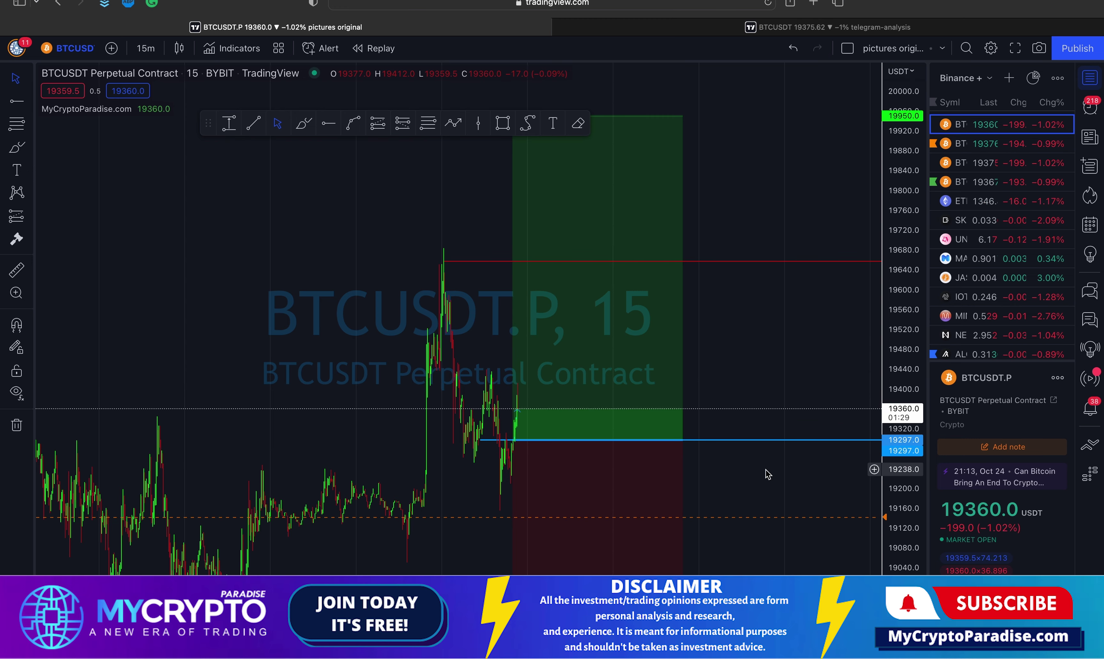
scroll(779, 456, up, 3)
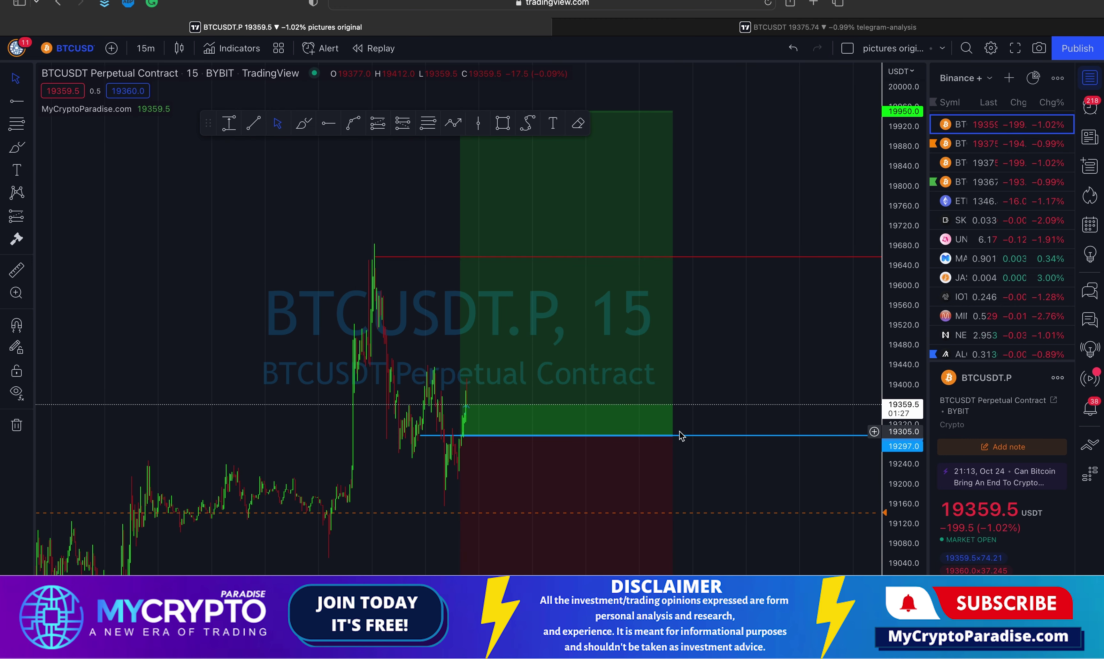
click(654, 436)
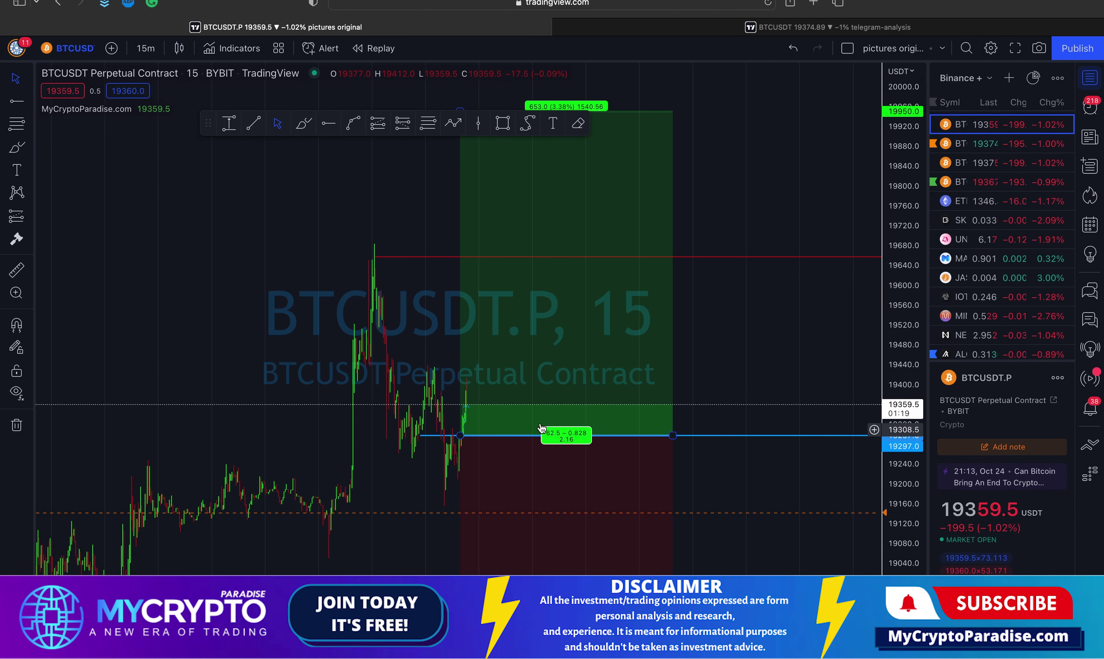
Draw a small wavy freehand projection just above the blue entry line, removing a stray circle.
click(302, 126)
mouse_move(466, 406)
mouse_down()
mouse_move(477, 441)
mouse_move(493, 414)
mouse_move(516, 421)
mouse_up()
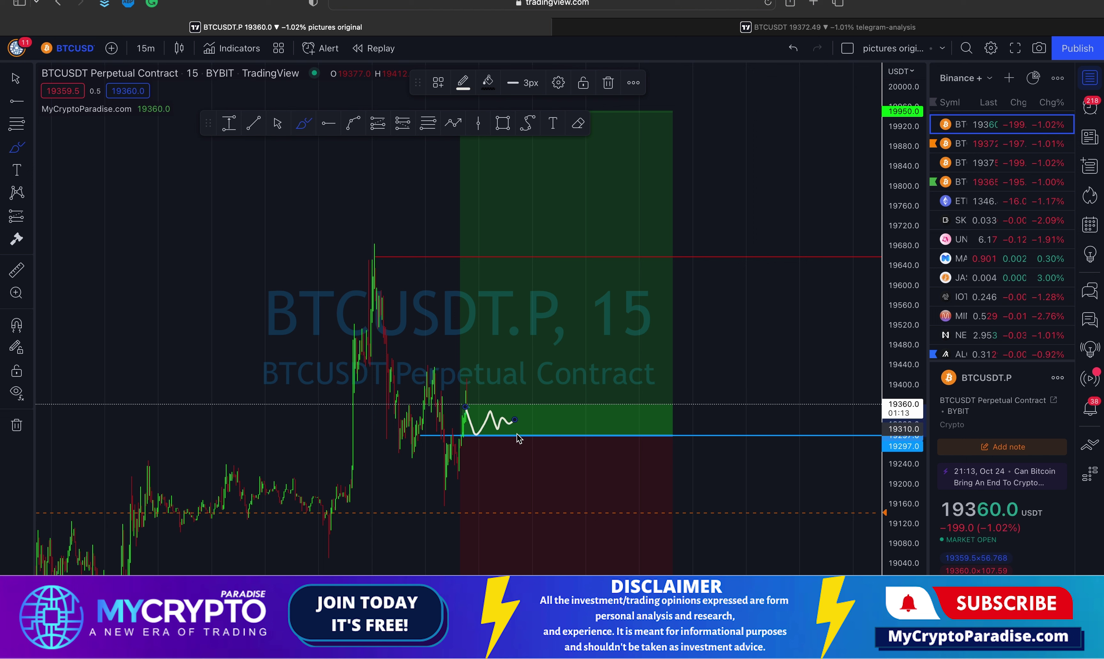
mouse_move(728, 430)
mouse_down()
mouse_move(690, 433)
mouse_move(731, 446)
mouse_move(736, 432)
mouse_move(717, 433)
mouse_up()
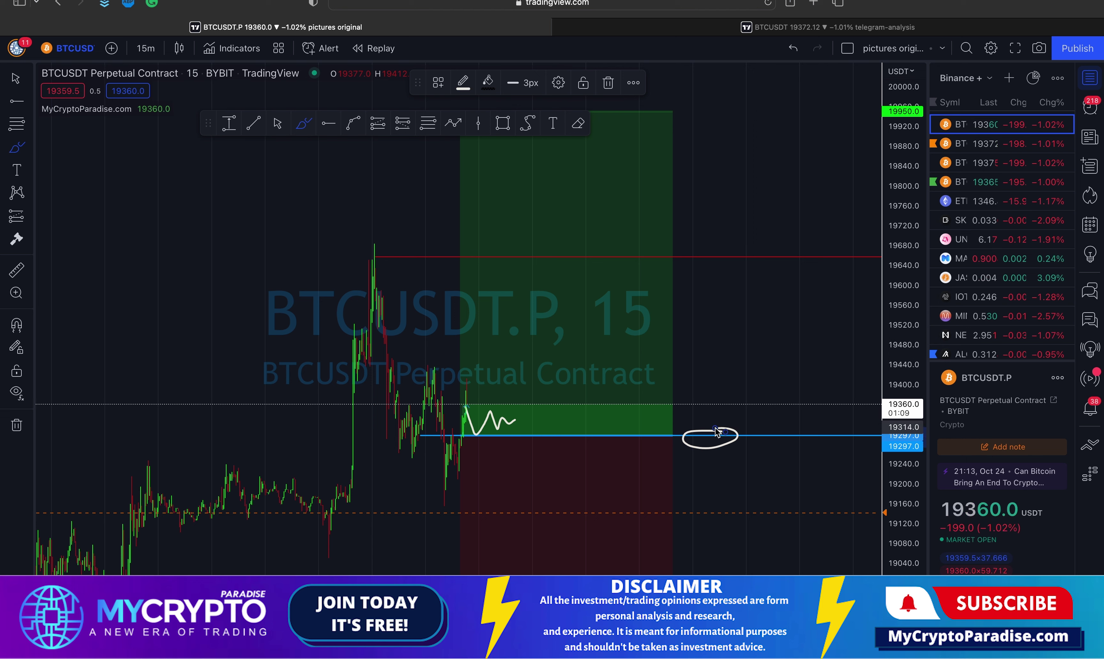
key(Delete)
click(277, 123)
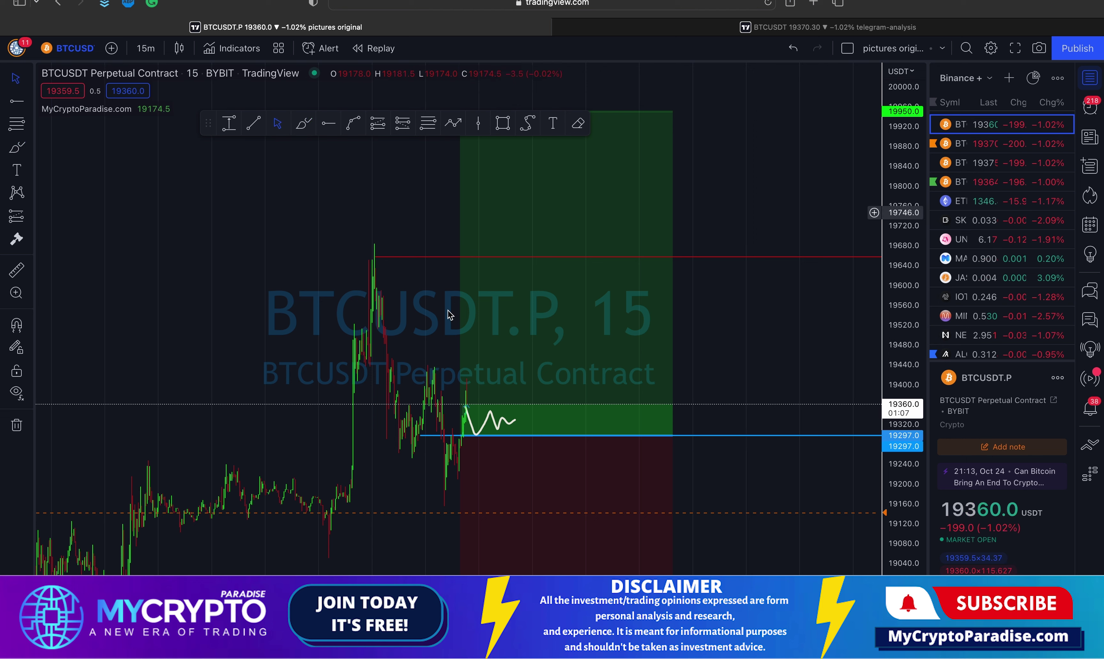
click(493, 421)
Delete the wavy projection and compress the price scale so the whole long-position box fits.
key(Delete)
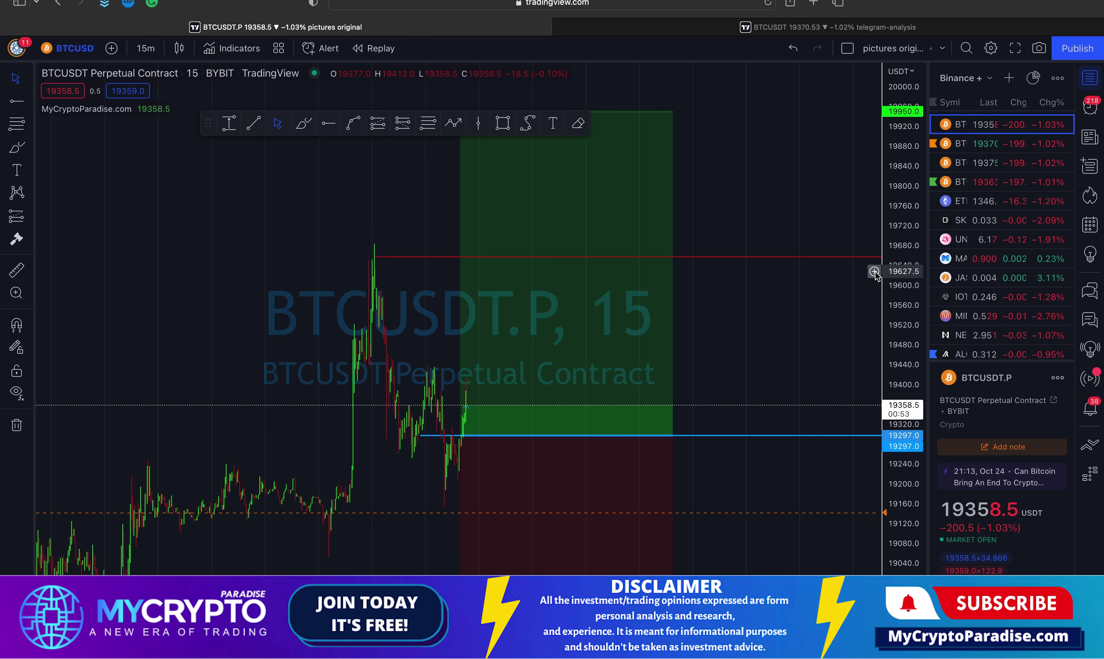
drag(905, 198, 902, 374)
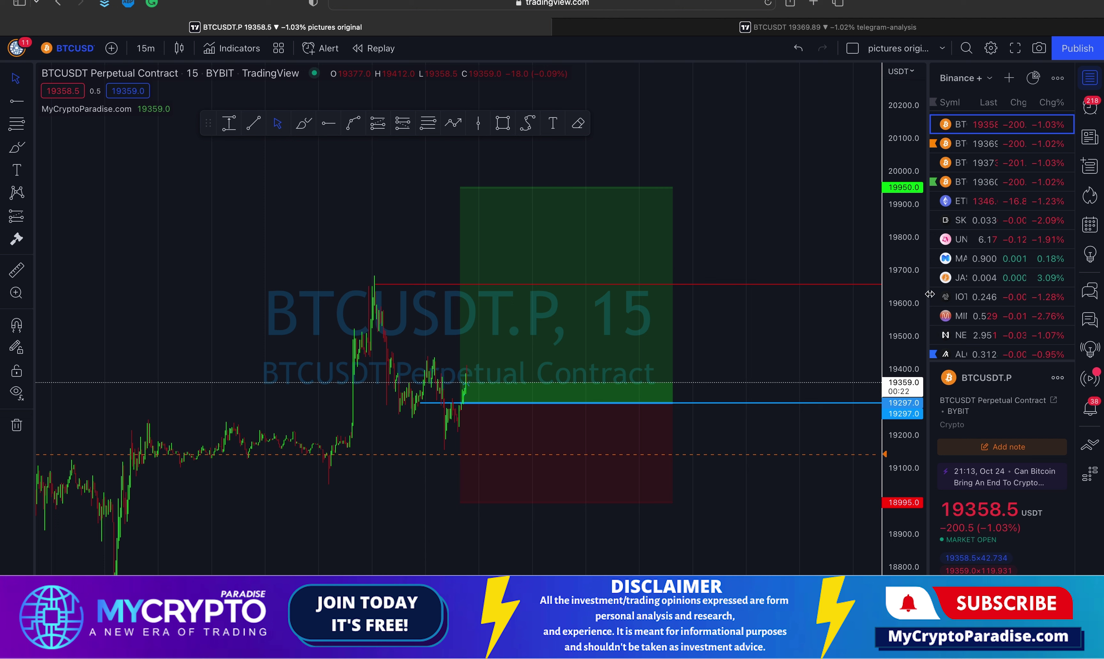
scroll(905, 275, right, 2)
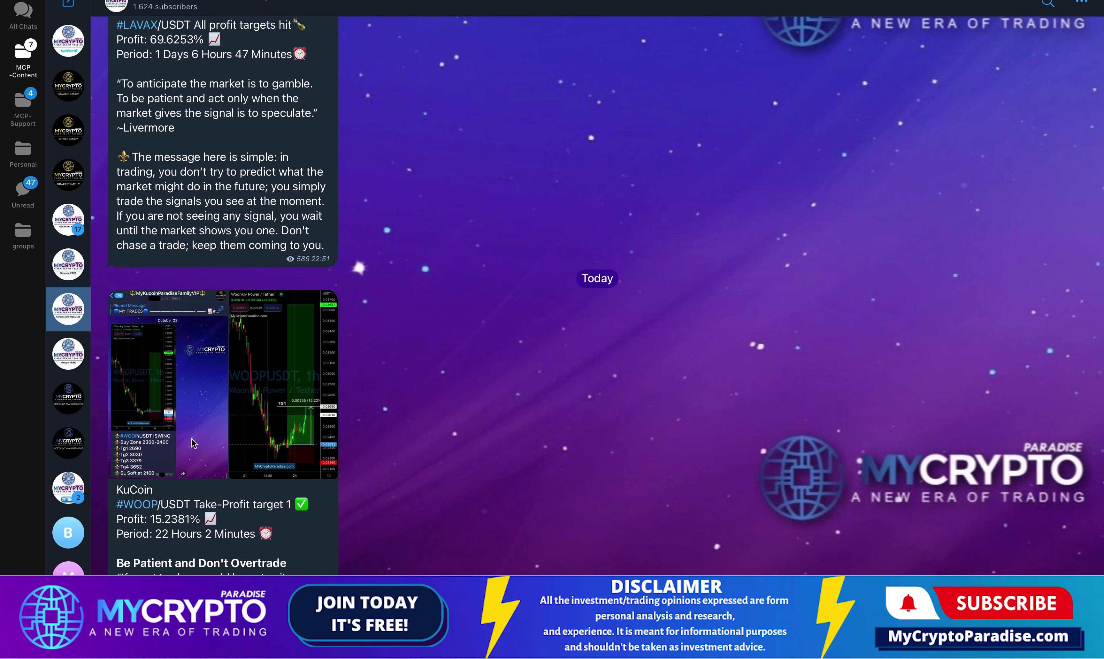
click(187, 422)
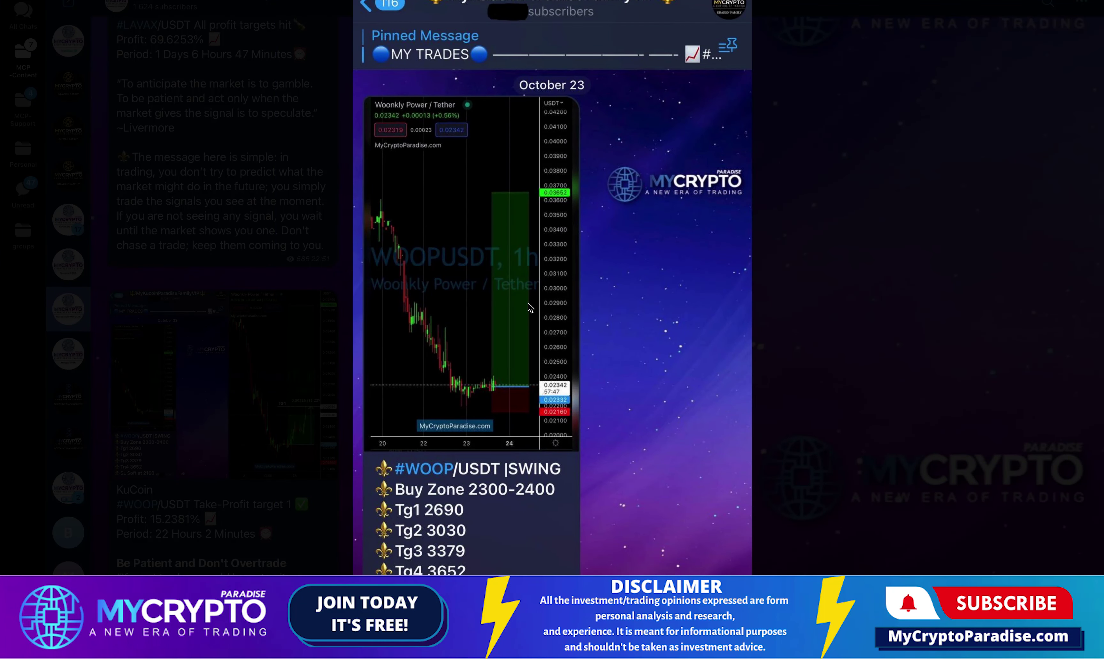
key(Right)
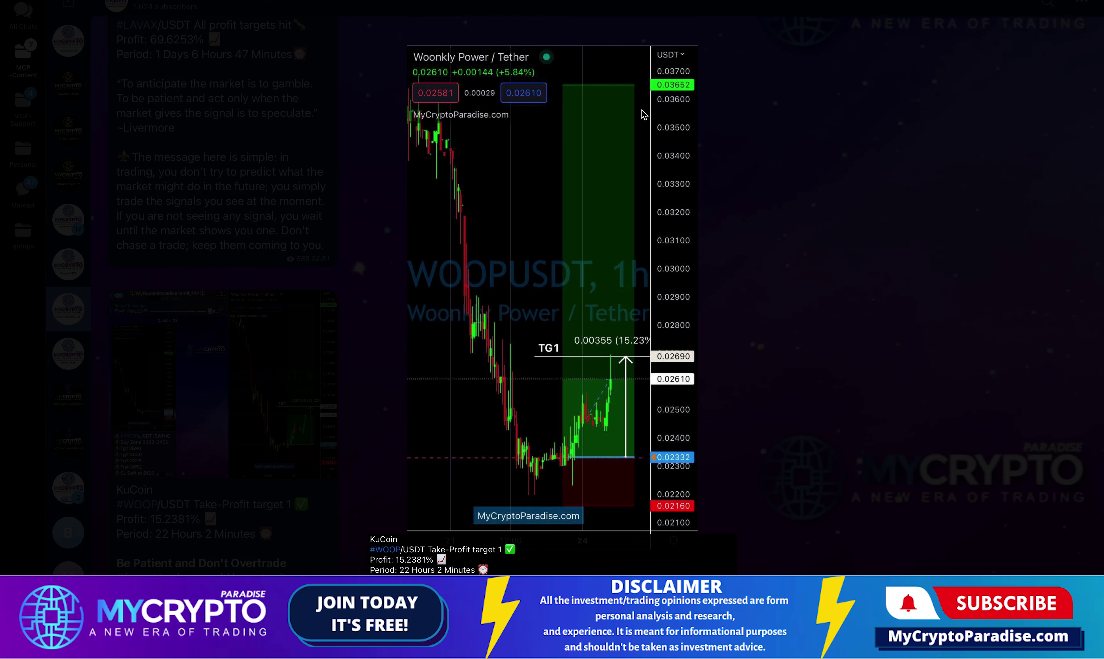
key(Escape)
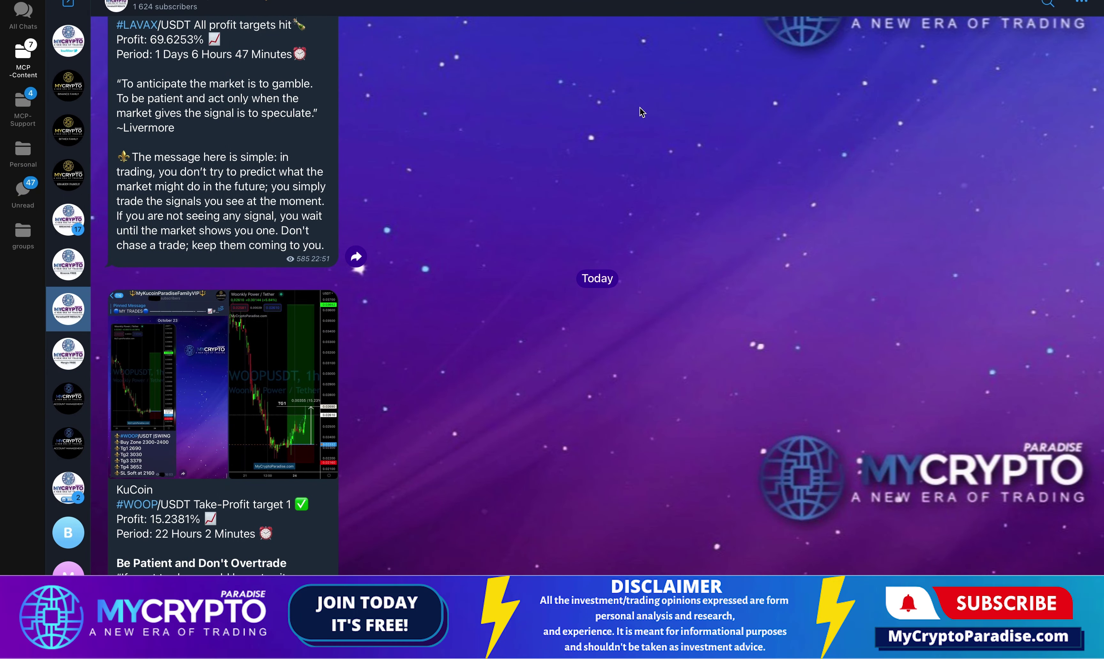
Return from Telegram to the BTCUSDT.P 15-minute chart in the browser.
key(ctrl+Left)
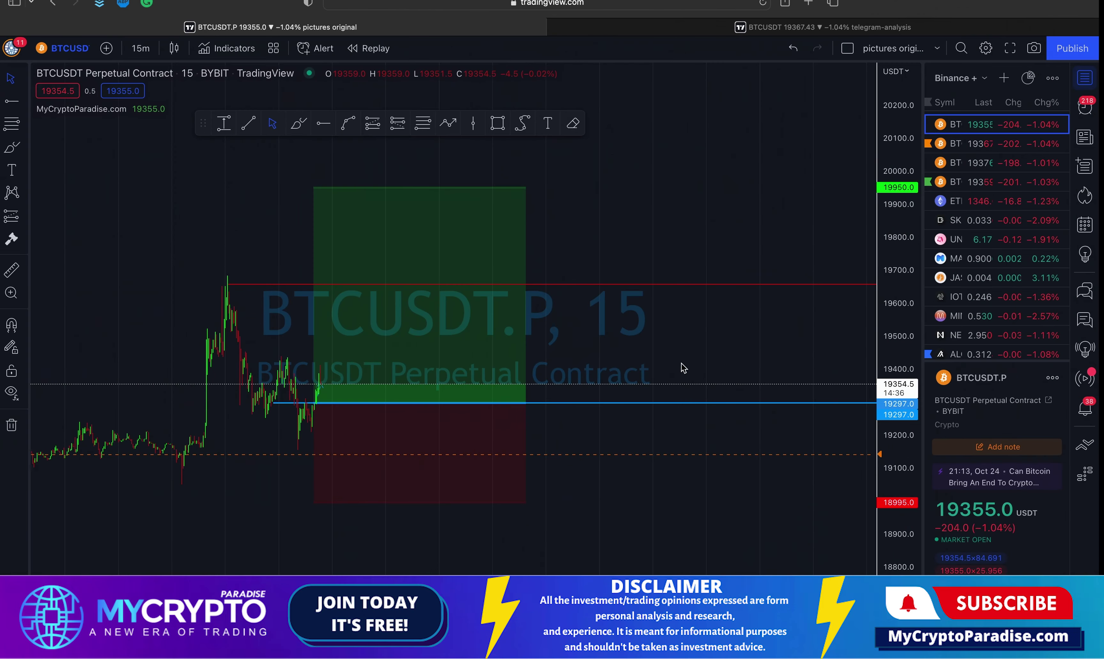